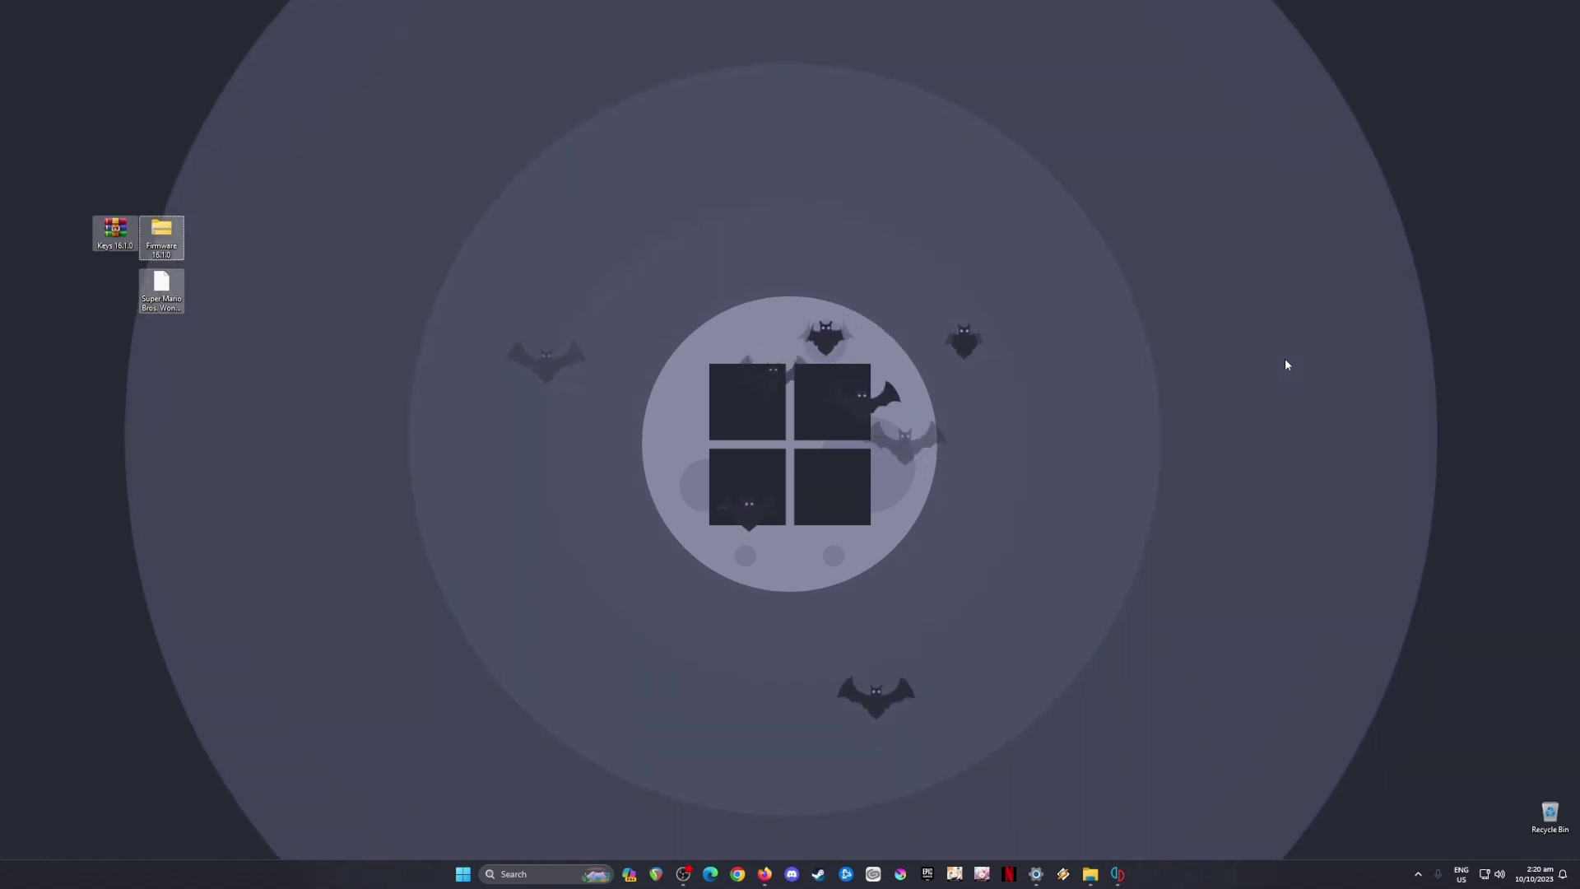
{"action": "left_click", "coordinate": [263, 161]}
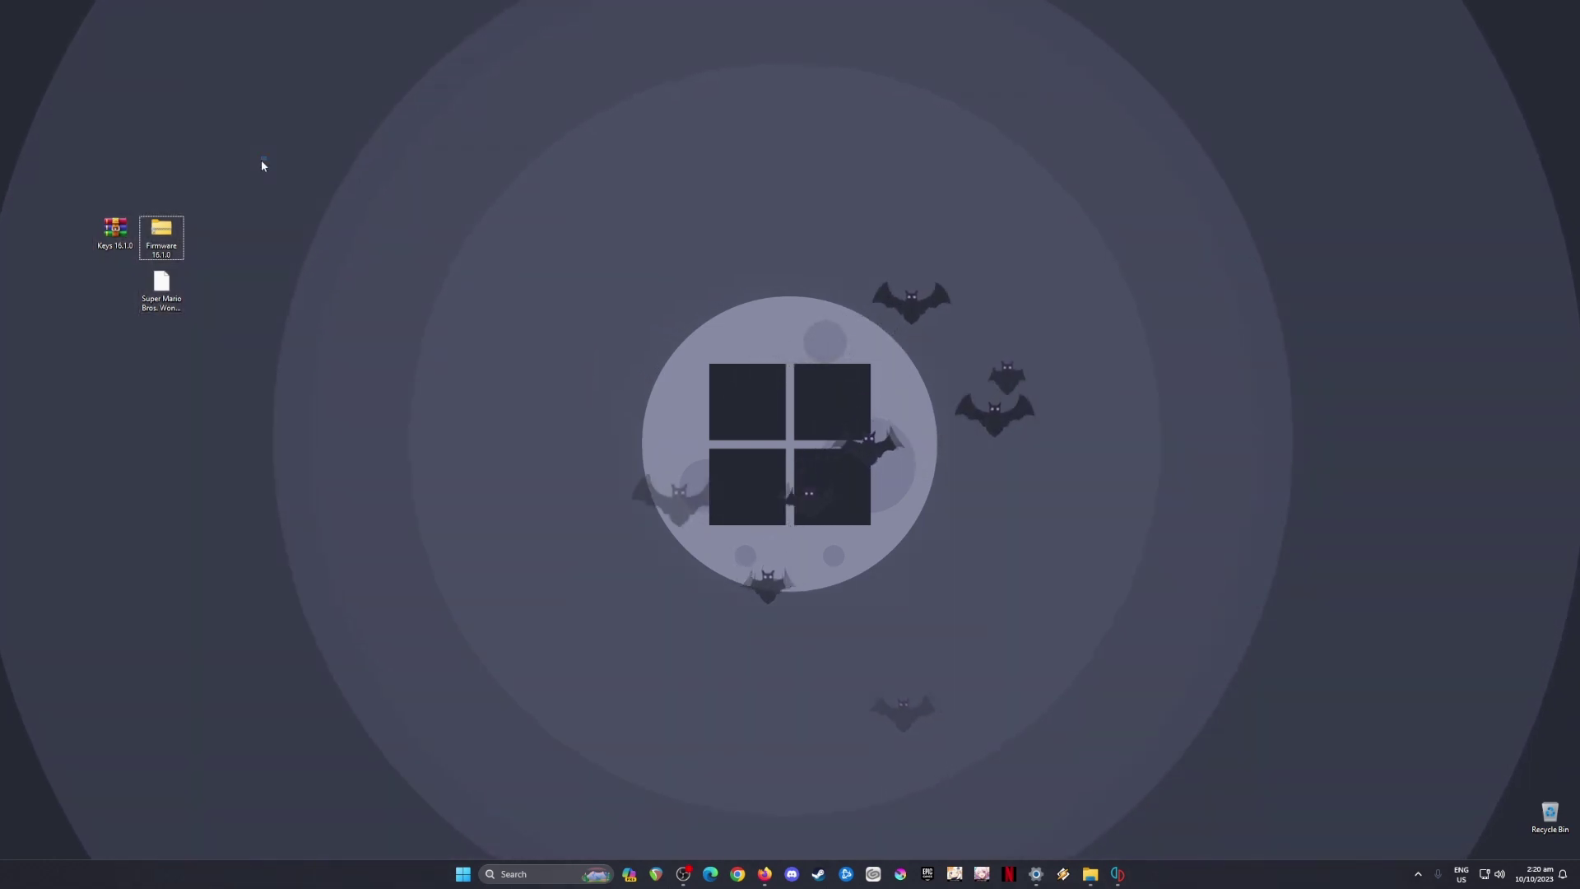
{"action": "left_click_drag", "start_coordinate": [262, 158], "coordinate": [58, 362]}
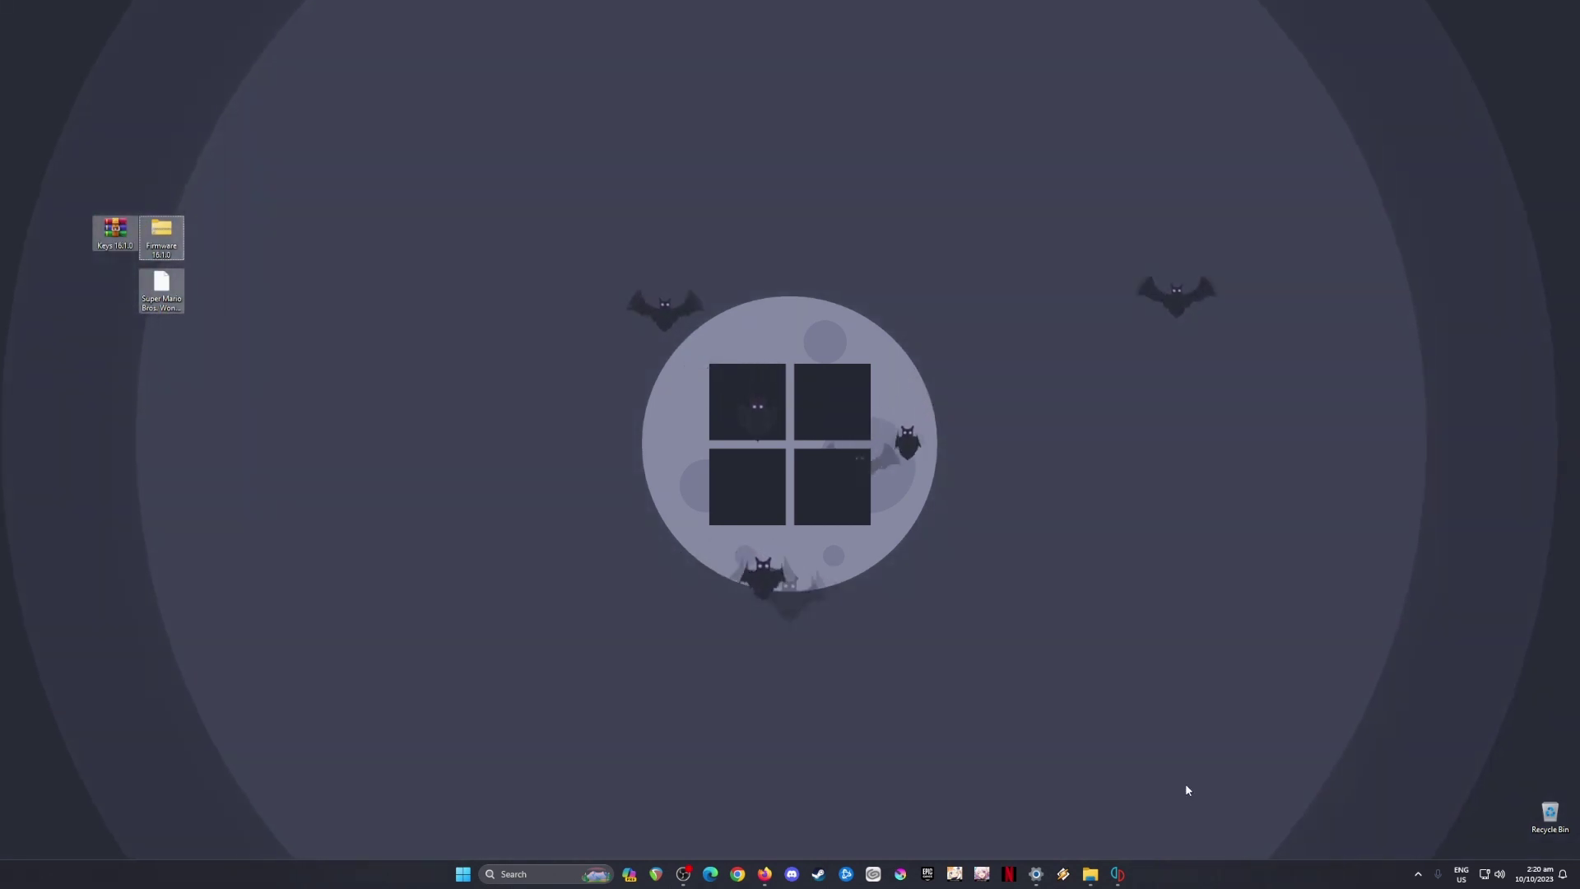
{"action": "left_click", "coordinate": [1117, 874]}
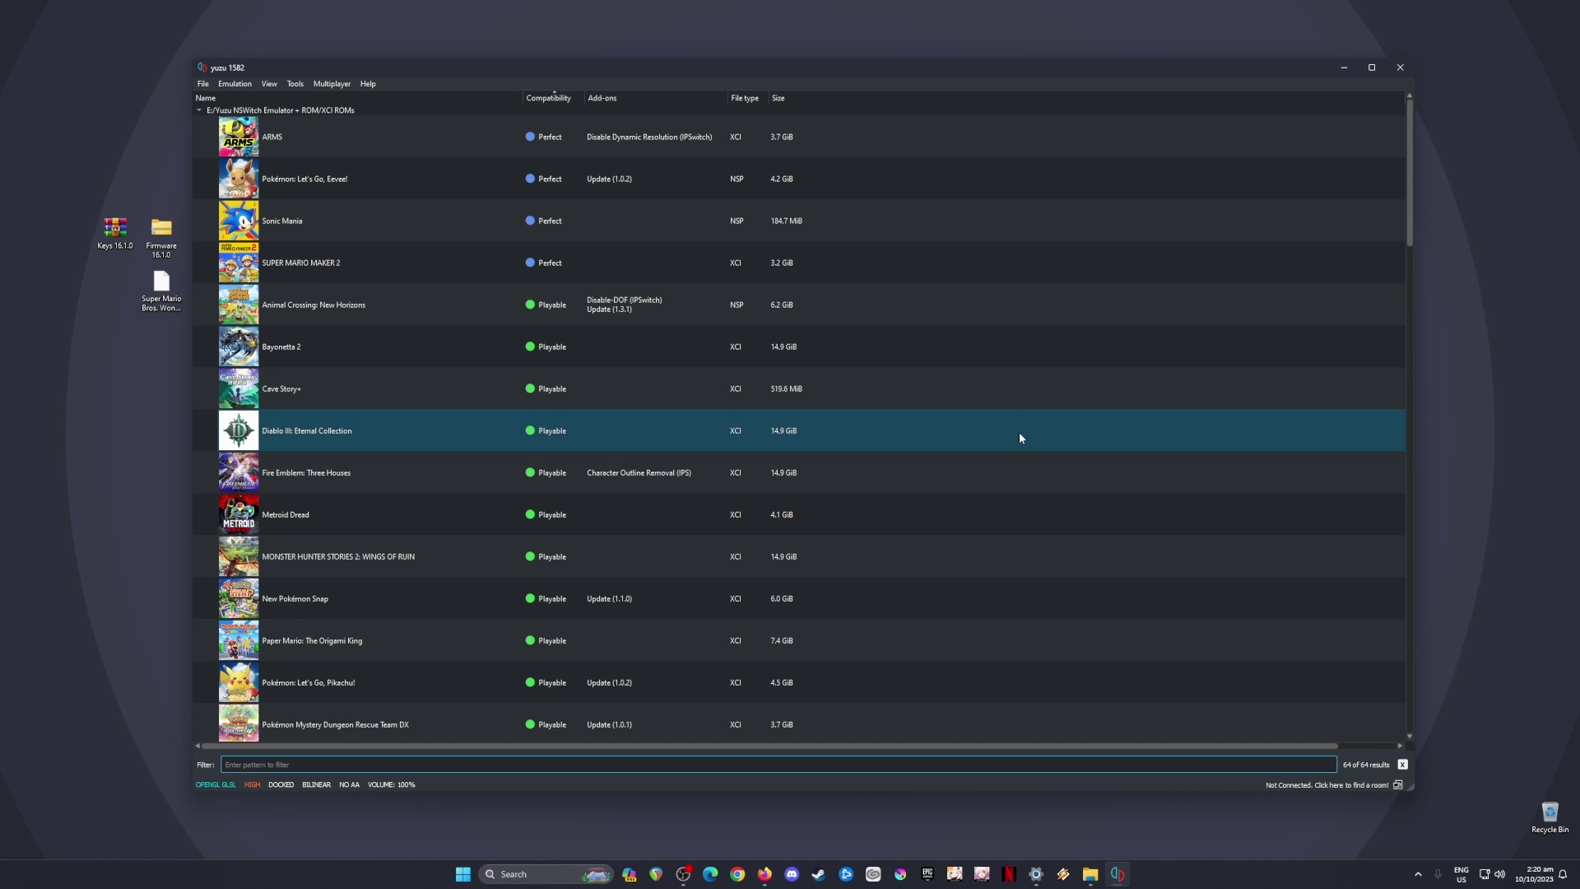
{"action": "left_click_drag", "start_coordinate": [57, 187], "coordinate": [180, 393]}
{"action": "left_click", "coordinate": [456, 64]}
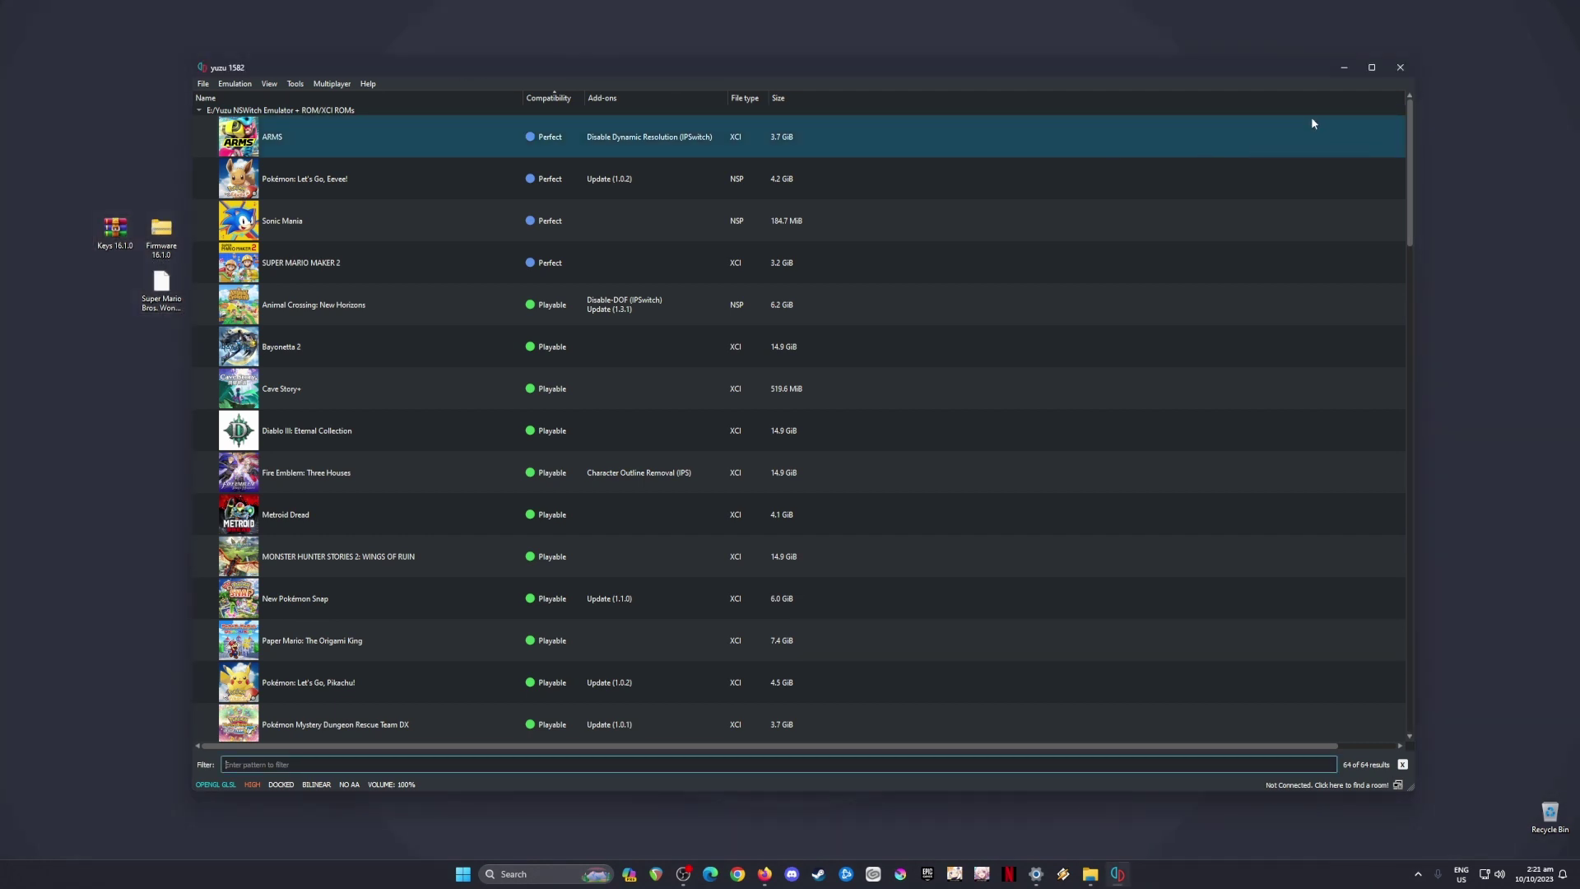
{"action": "left_click", "coordinate": [1342, 69]}
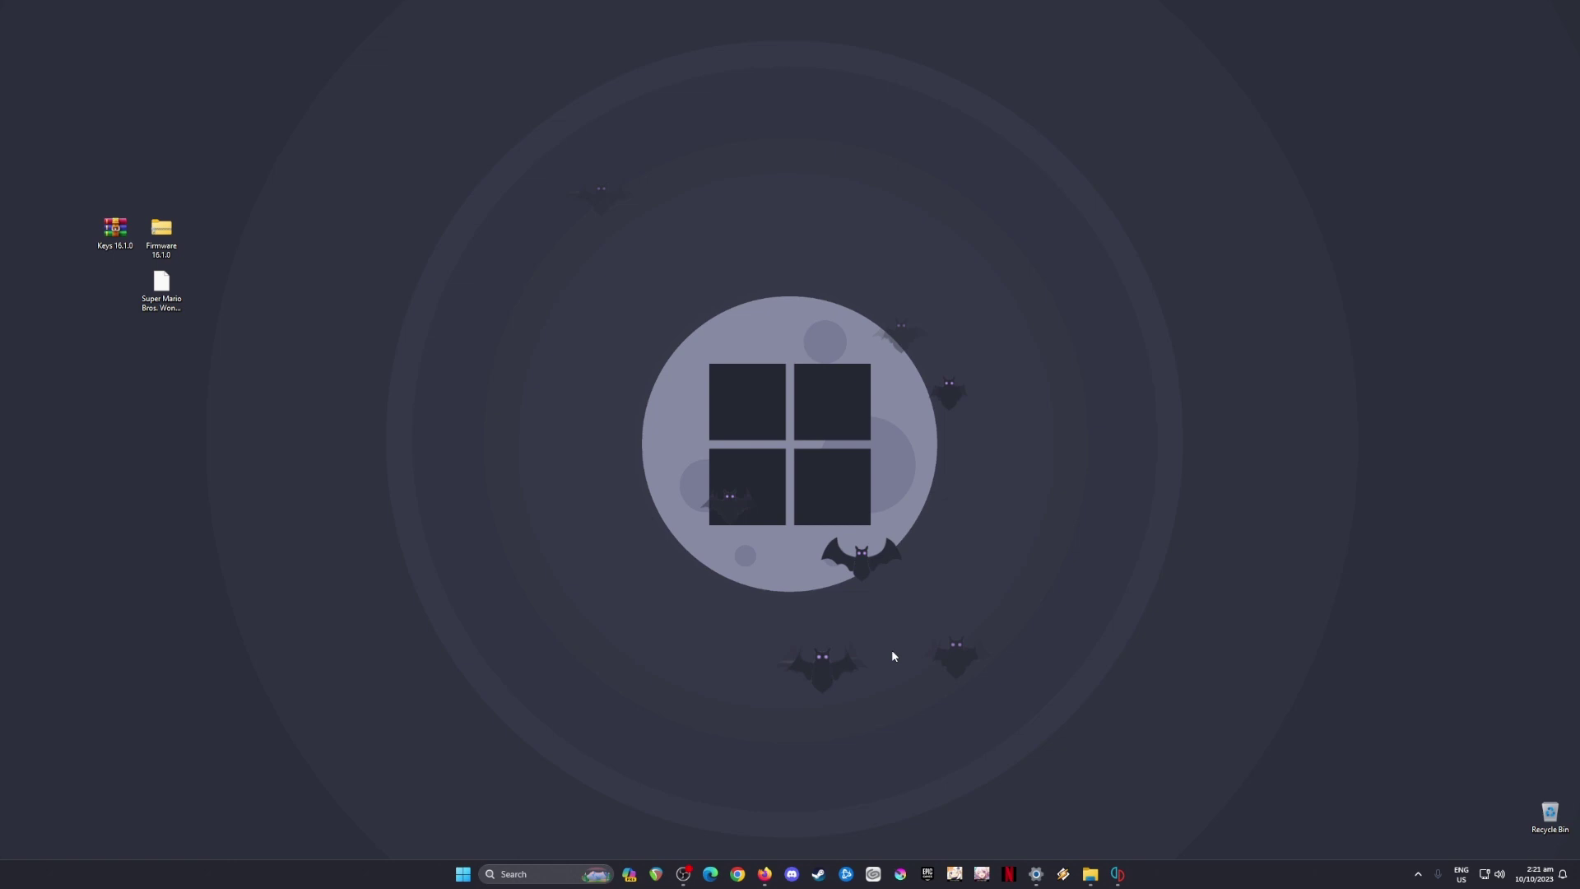
- Switch to the Firefox browser and search Google for "yuzu emulator"
{"action": "left_click", "coordinate": [764, 874]}
{"action": "left_click", "coordinate": [700, 295]}
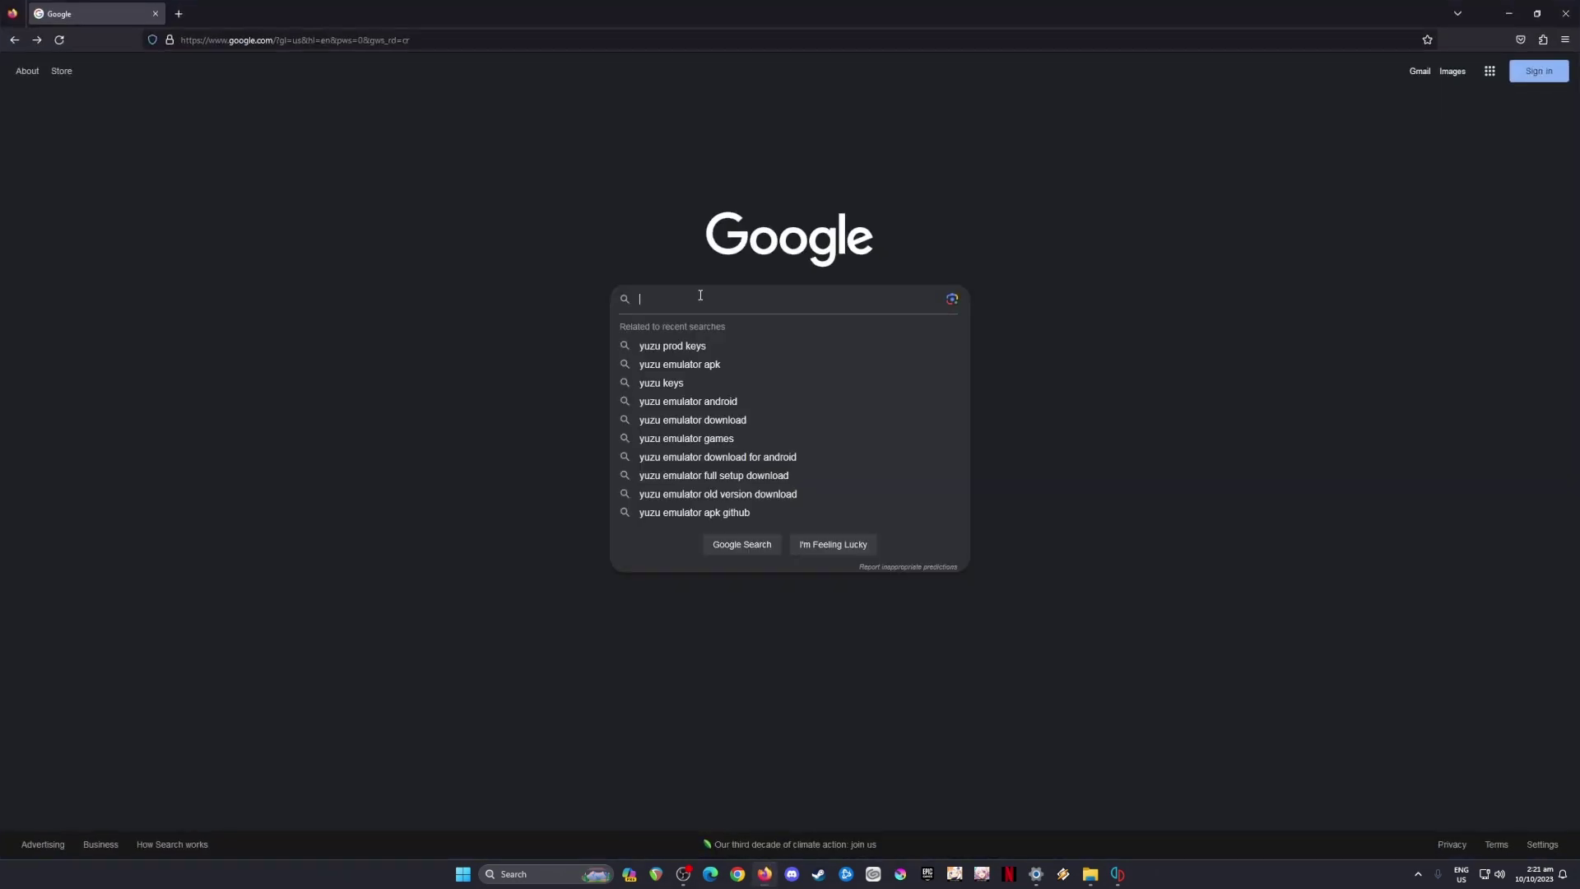
{"action": "type", "text": "yuzu emulator"}
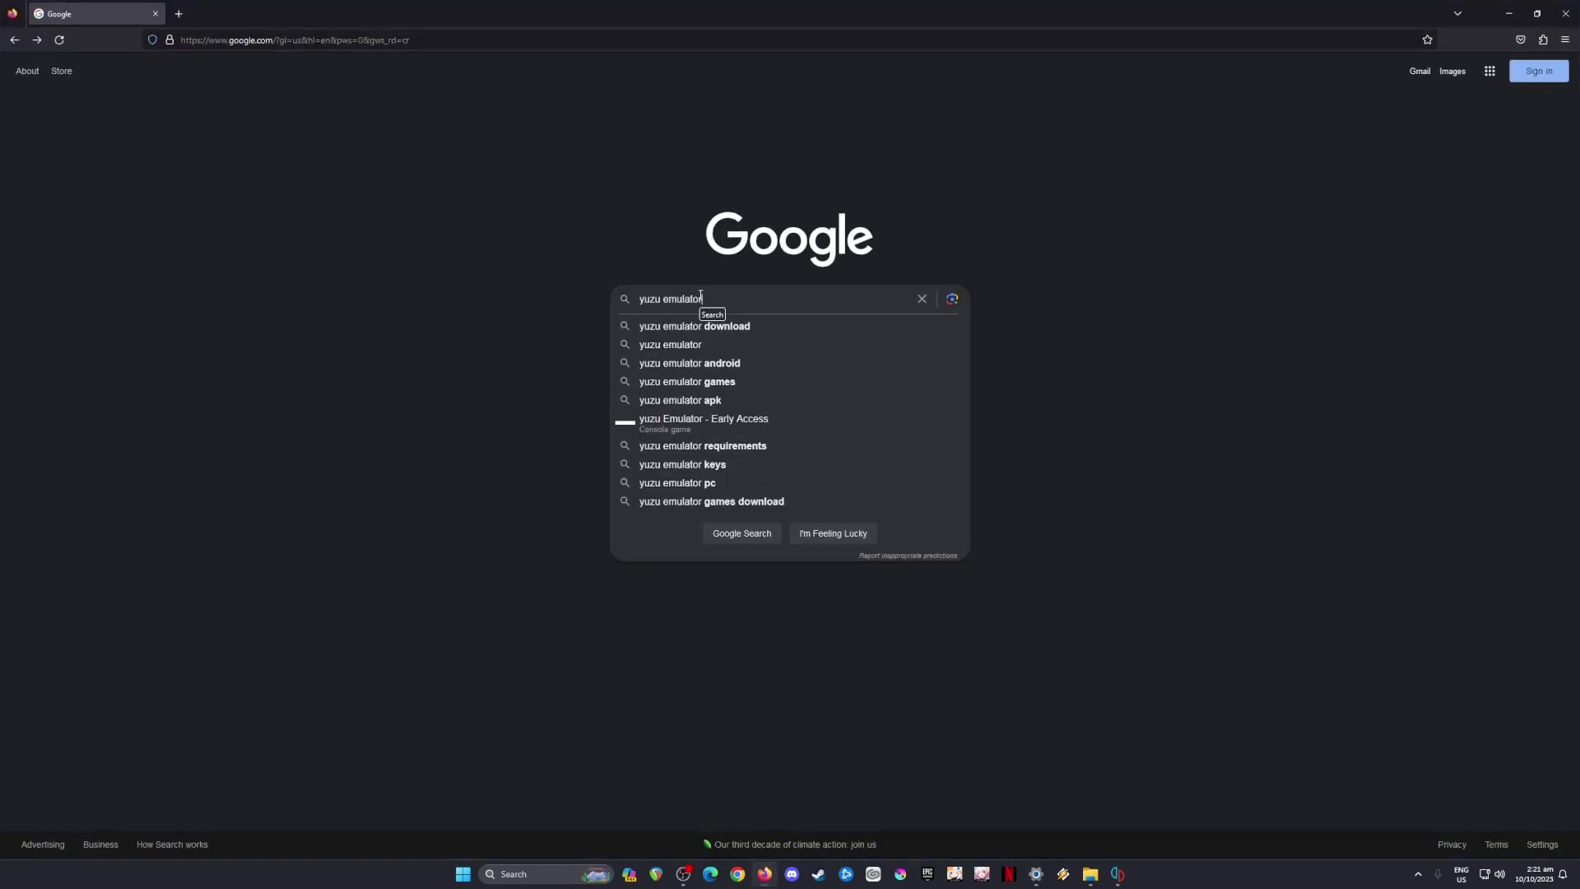
{"action": "key", "text": "Return"}
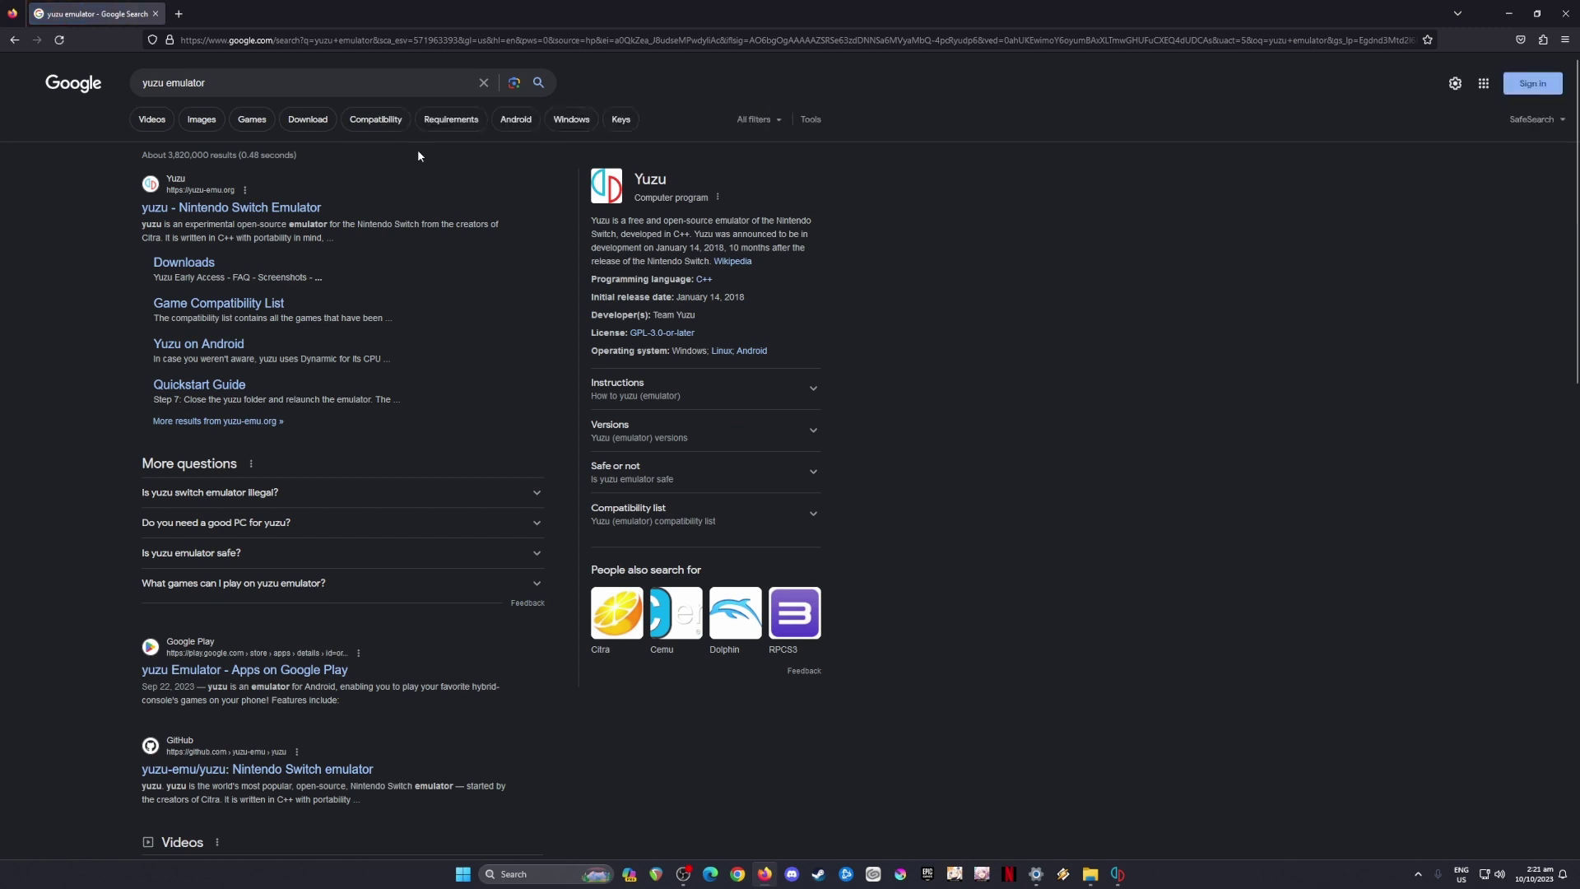
- Open the downloads page of the official yuzu site, view the Android options, and minimize the browser
{"action": "left_click", "coordinate": [247, 213]}
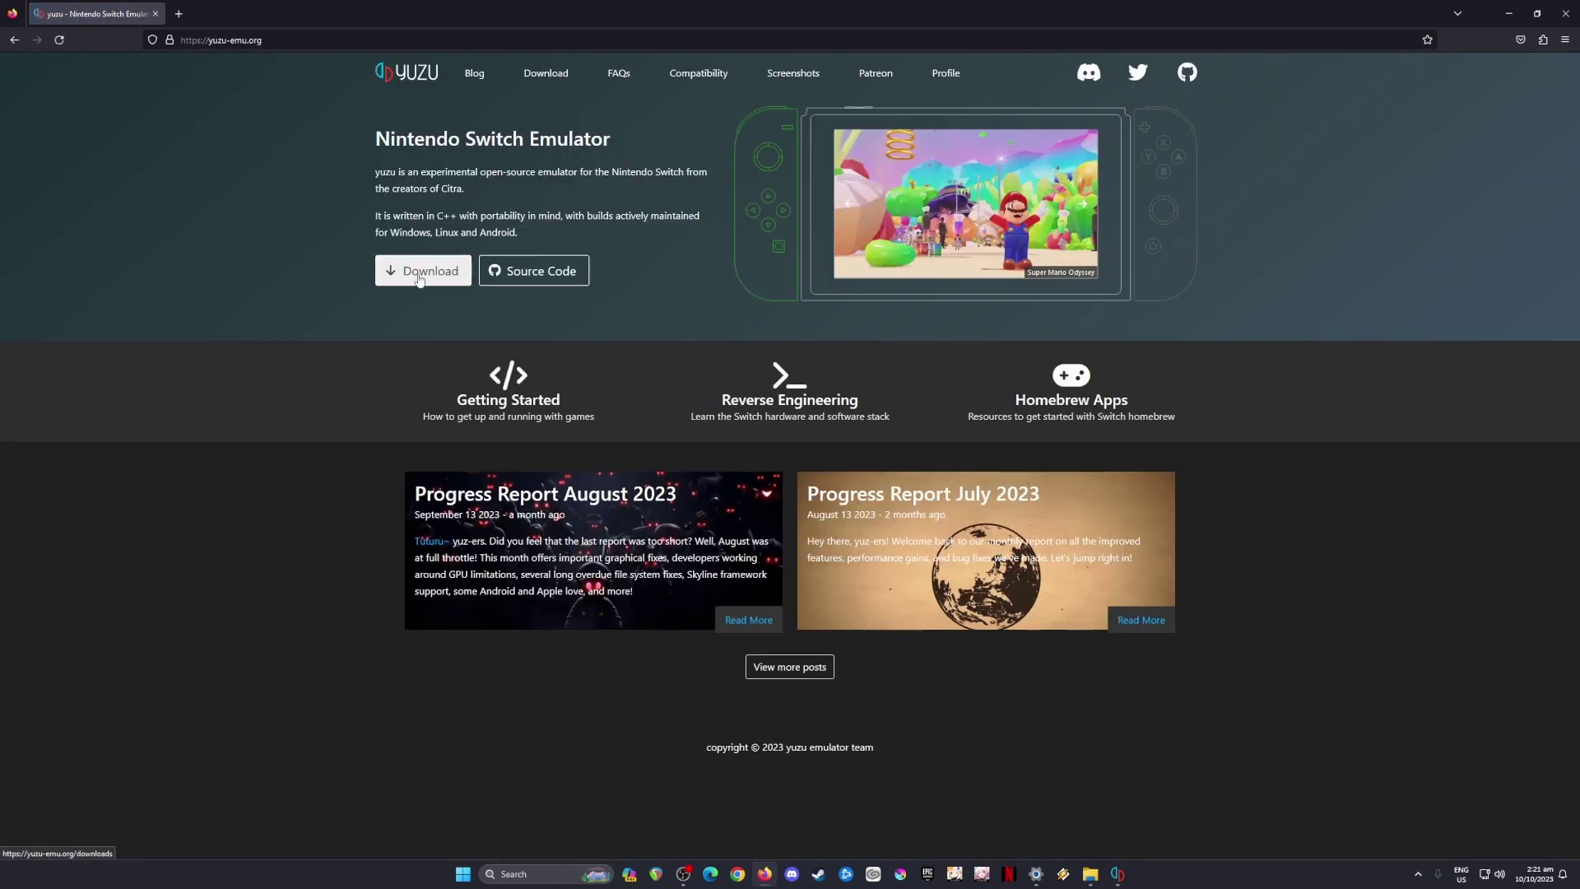
{"action": "left_click", "coordinate": [419, 274]}
{"action": "left_click", "coordinate": [549, 174]}
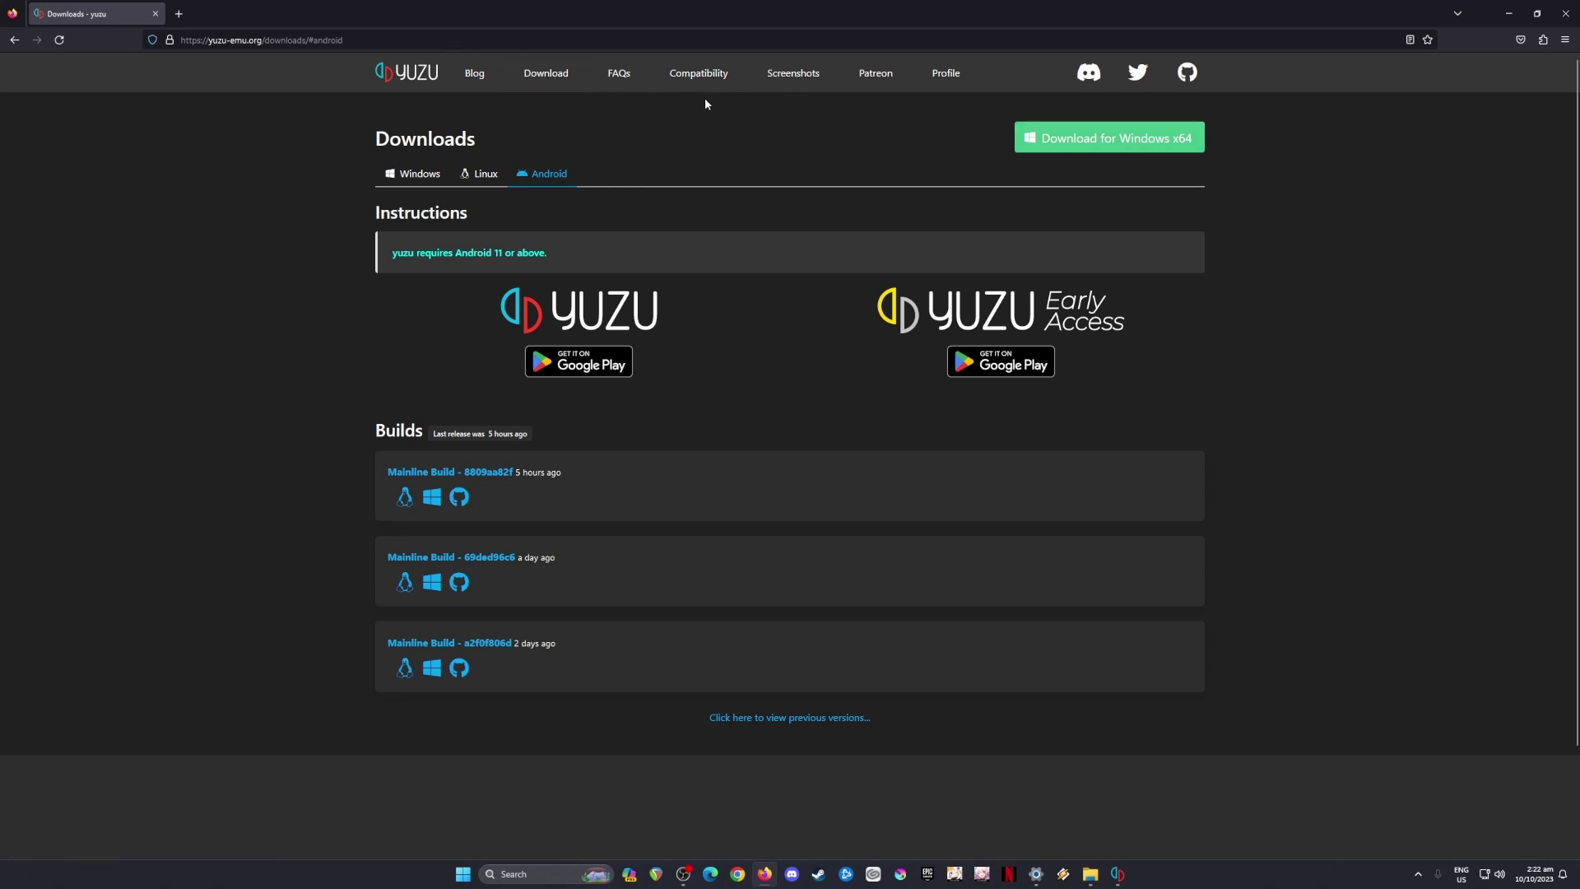
{"action": "left_click", "coordinate": [373, 41]}
{"action": "left_click", "coordinate": [263, 313]}
{"action": "left_click", "coordinate": [1506, 18]}
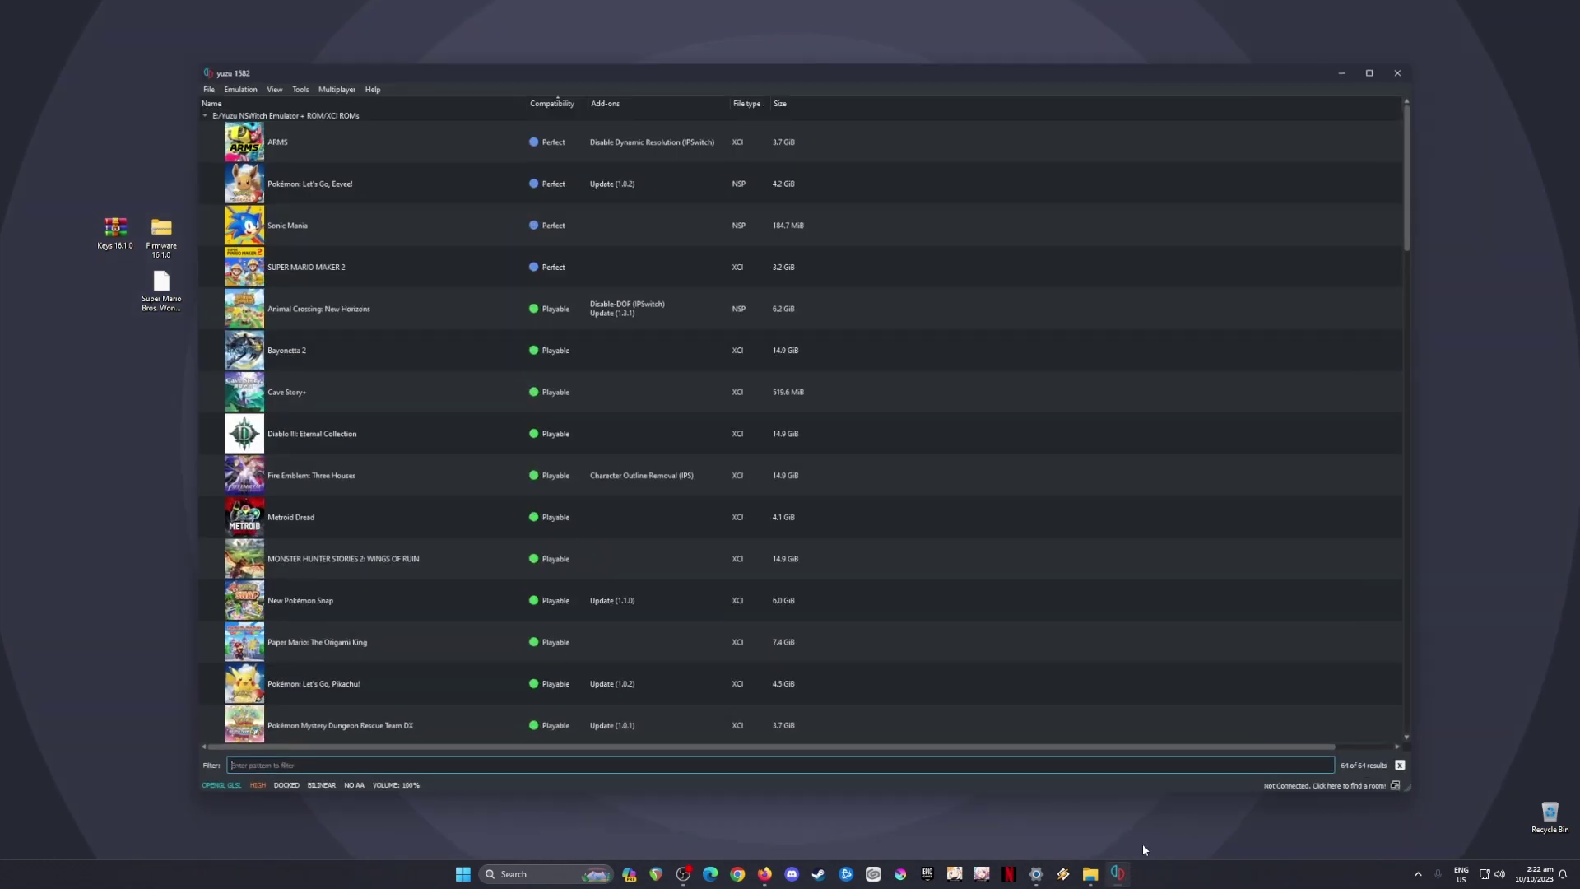
{"action": "left_click", "coordinate": [1116, 874]}
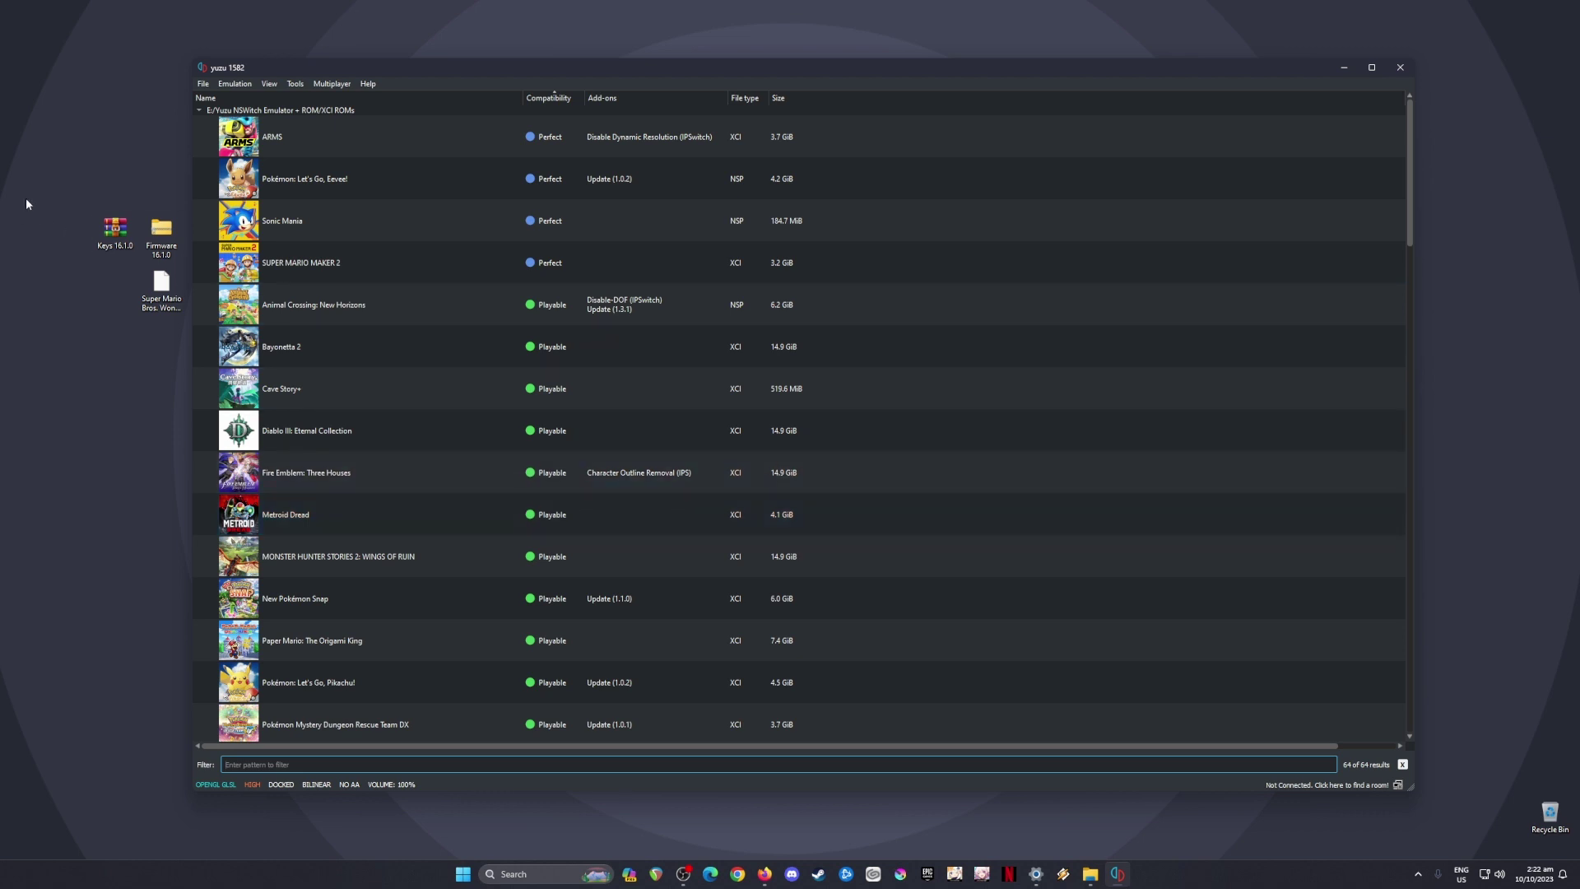
{"action": "left_click_drag", "start_coordinate": [36, 200], "coordinate": [181, 402]}
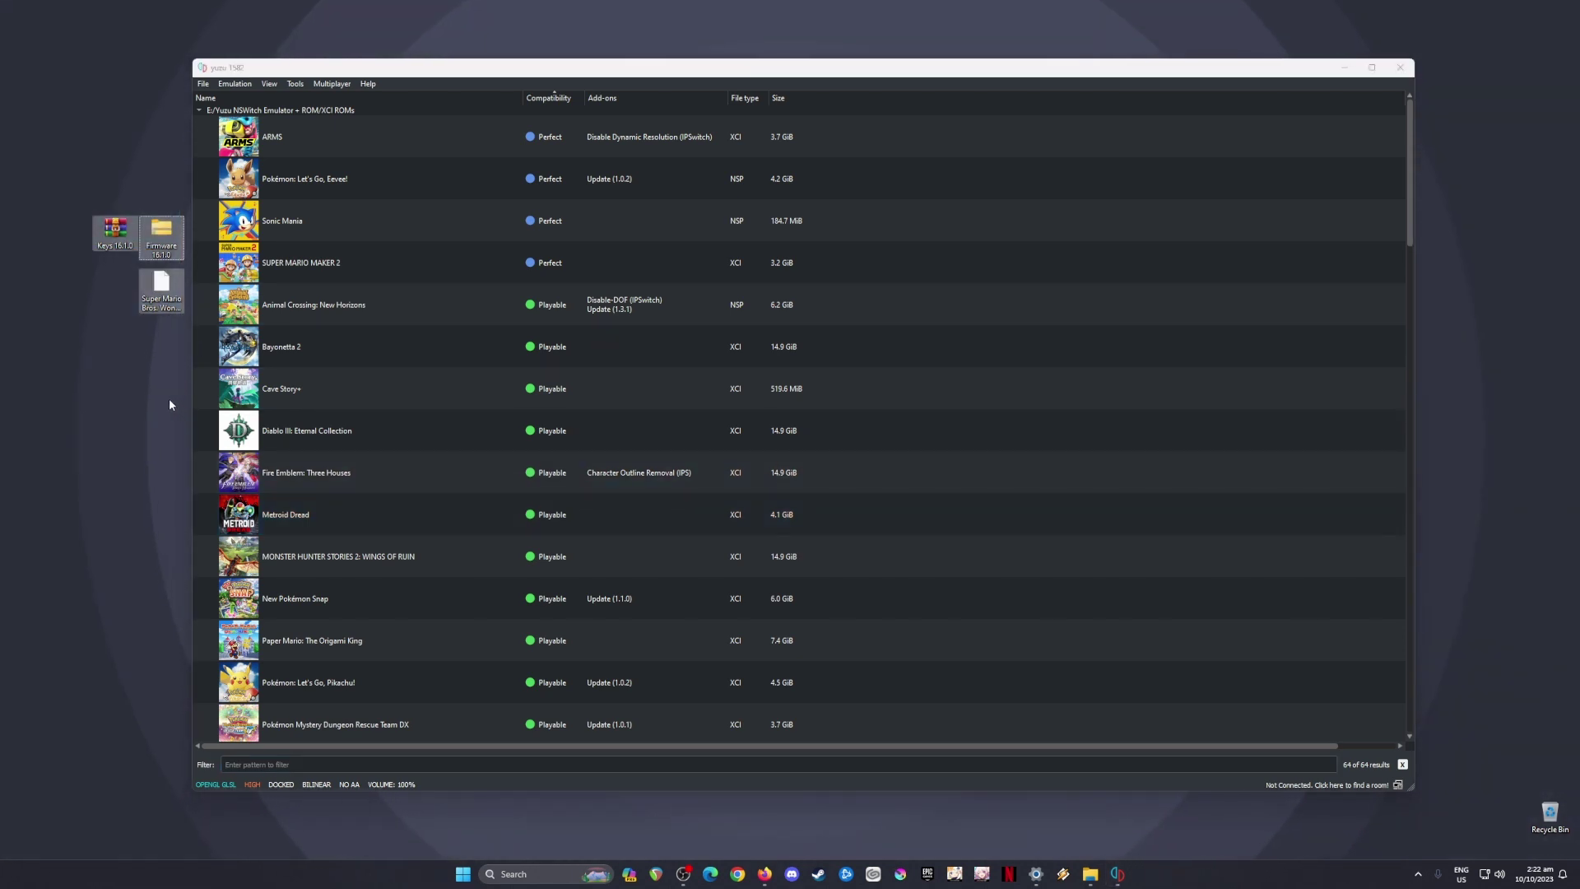
{"action": "left_click_drag", "start_coordinate": [50, 209], "coordinate": [123, 238]}
{"action": "left_click_drag", "start_coordinate": [132, 183], "coordinate": [183, 251]}
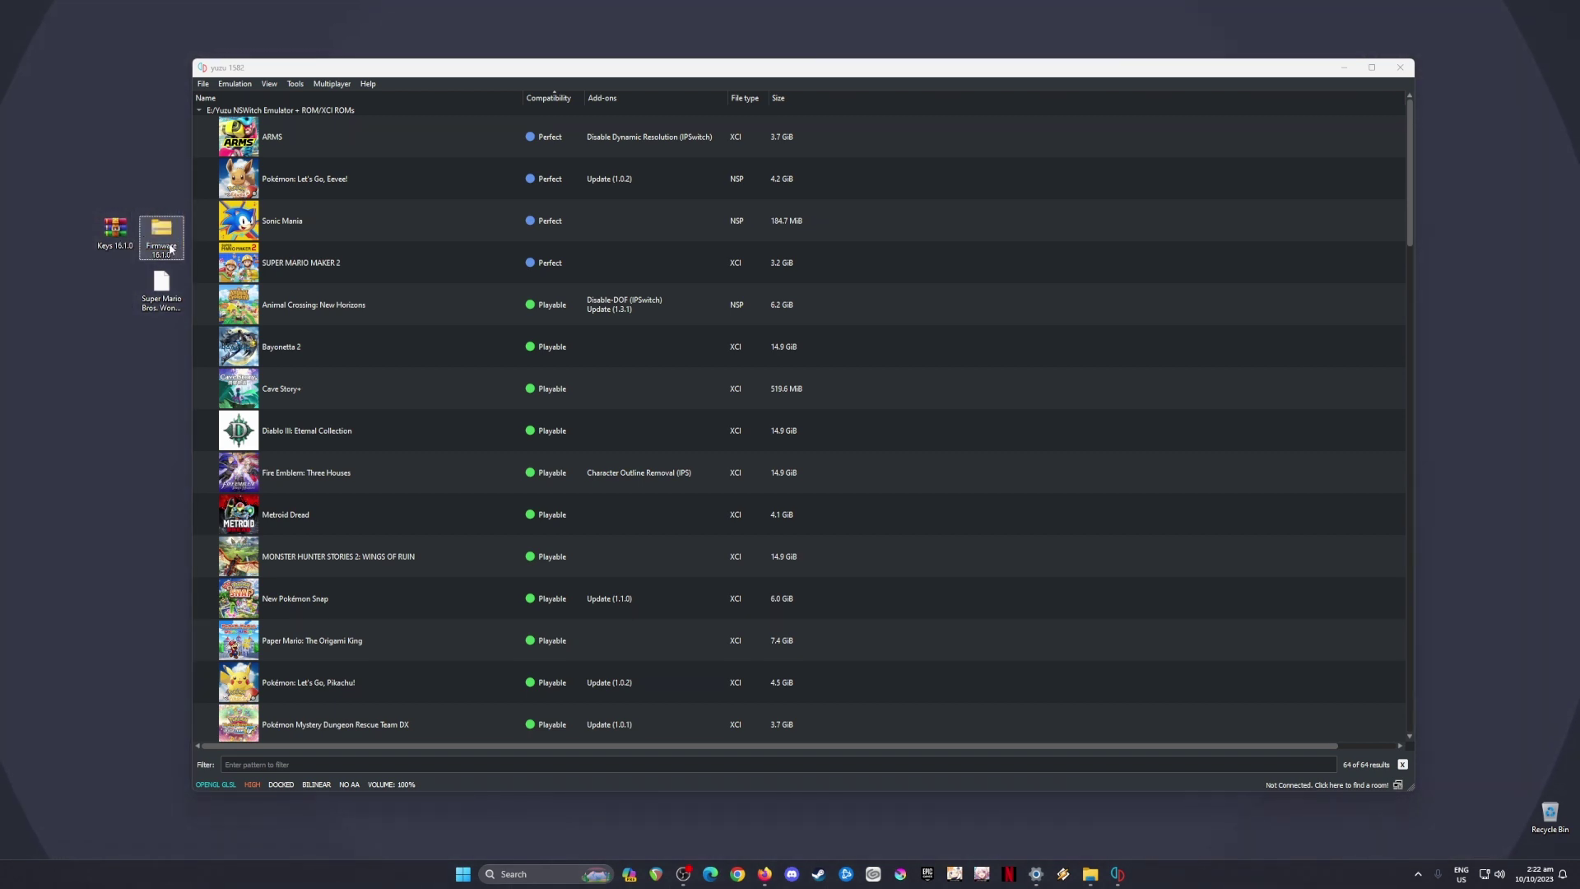
{"action": "left_click_drag", "start_coordinate": [10, 169], "coordinate": [160, 255]}
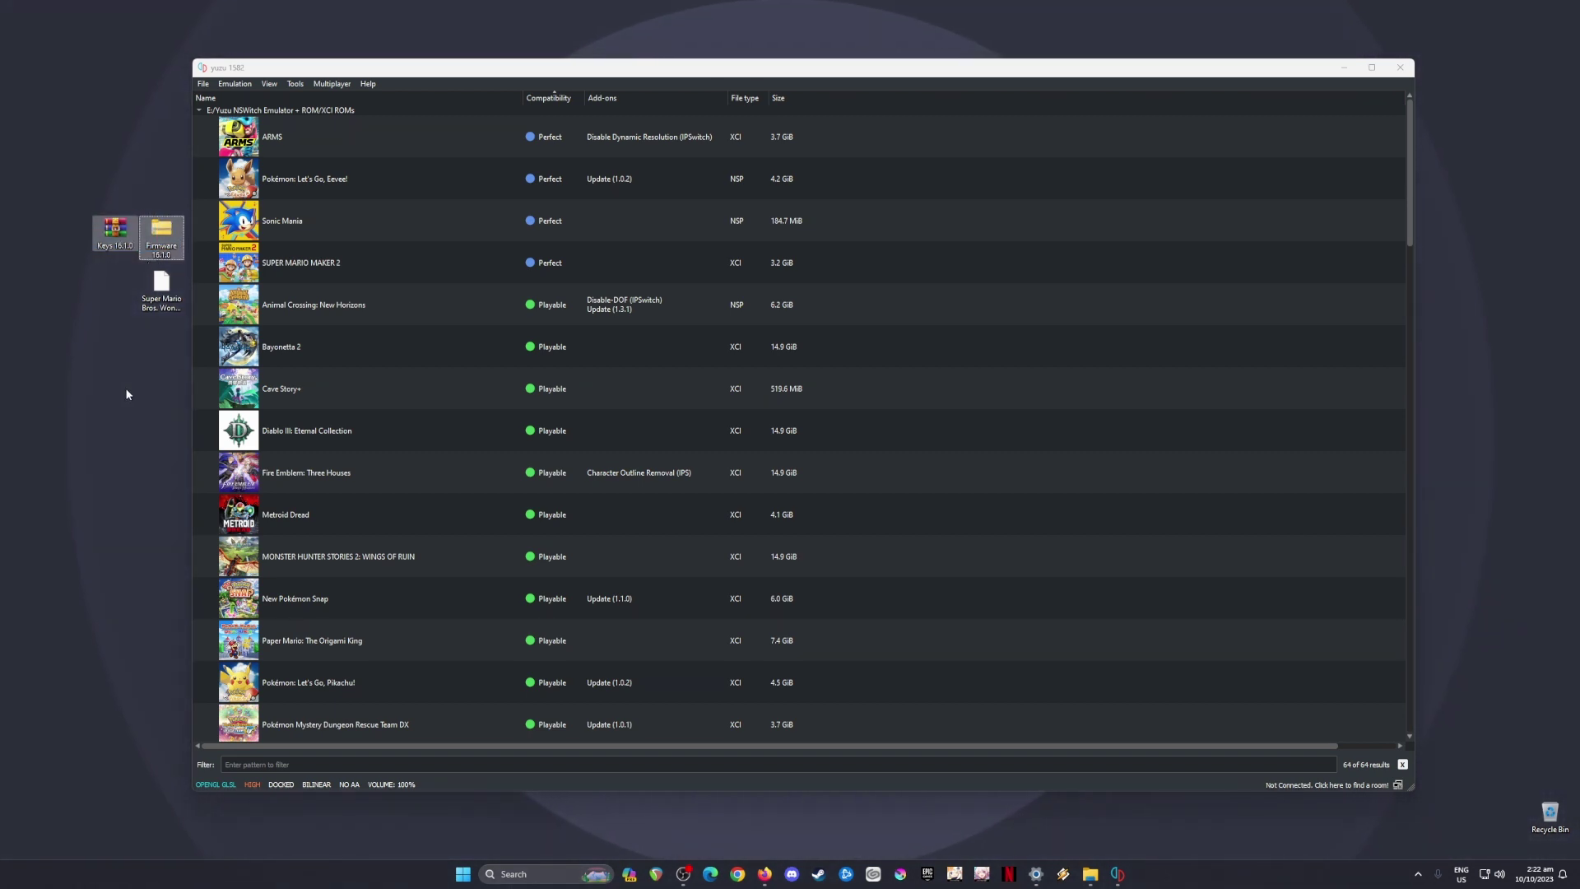
{"action": "left_click", "coordinate": [142, 306]}
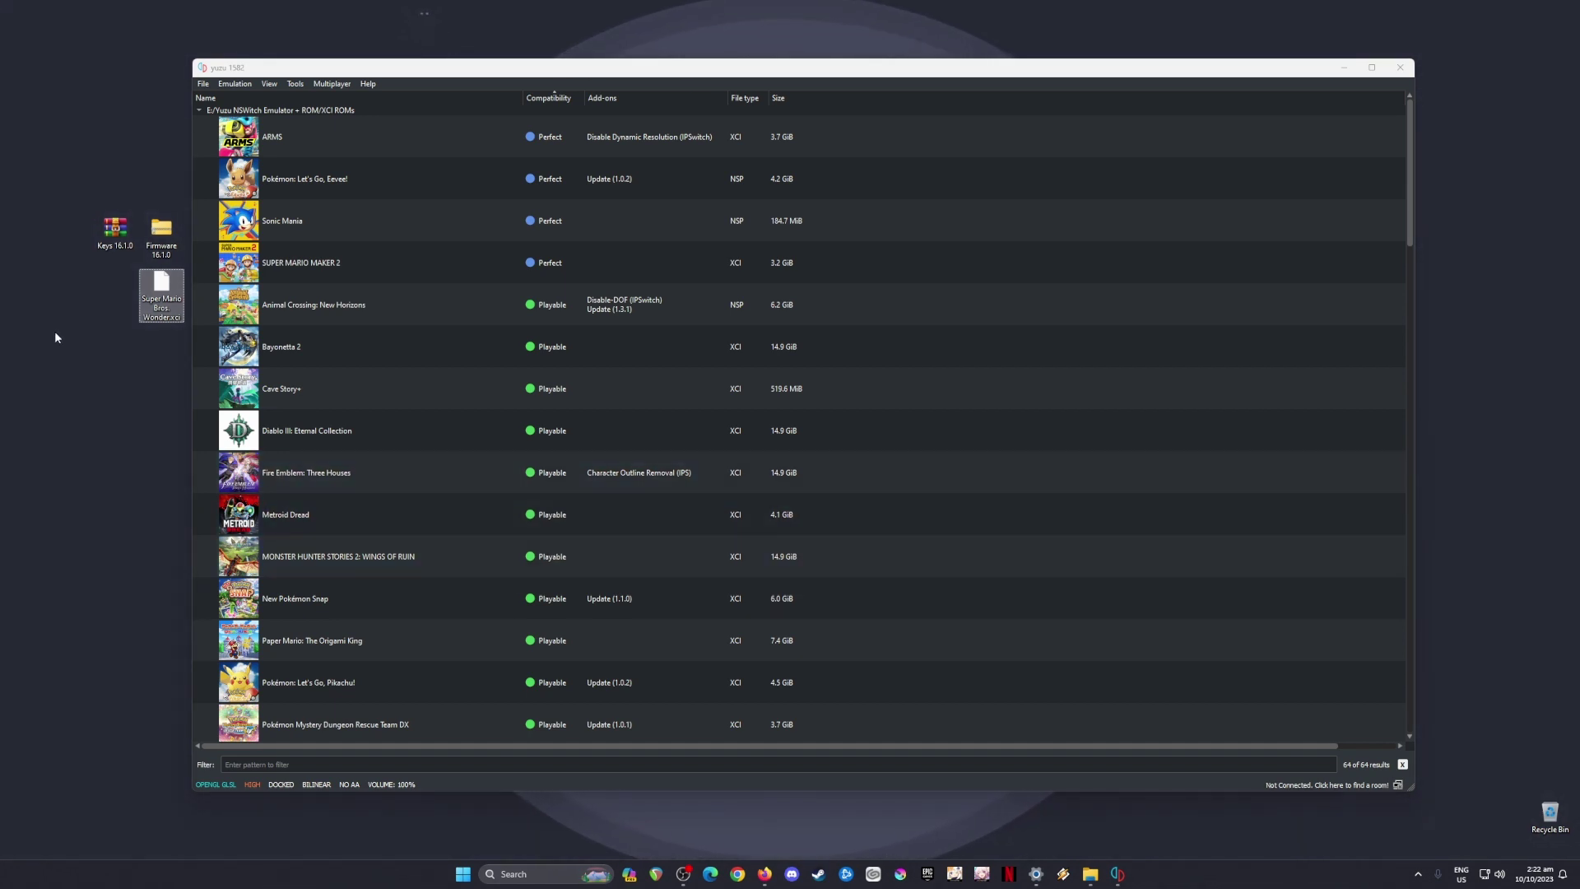
{"action": "left_click", "coordinate": [79, 377]}
{"action": "left_click_drag", "start_coordinate": [33, 190], "coordinate": [160, 394]}
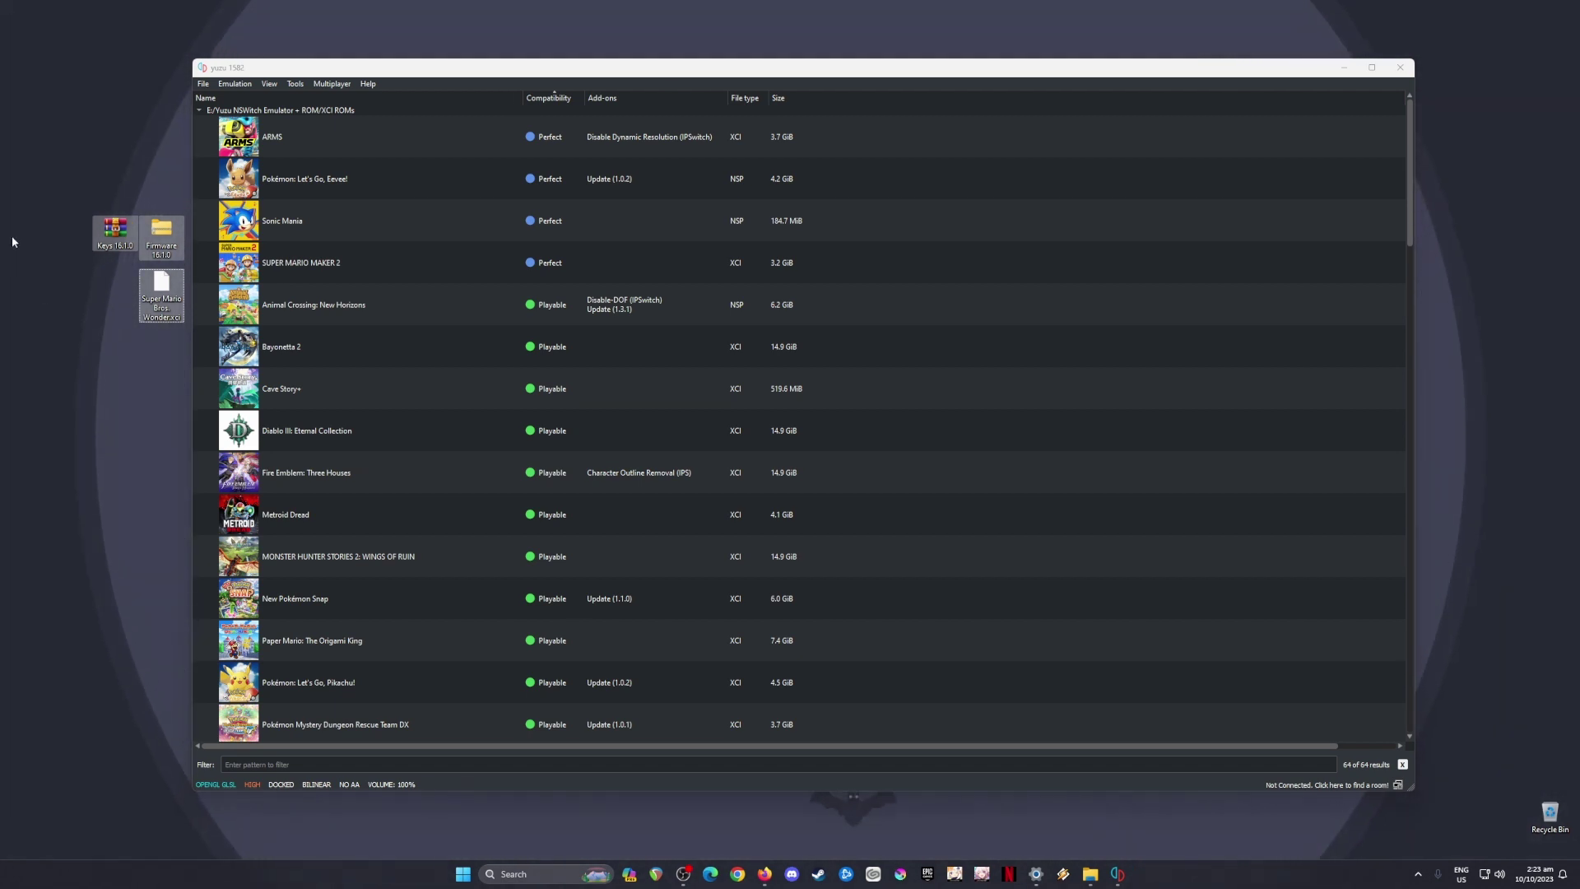
{"action": "left_click_drag", "start_coordinate": [14, 202], "coordinate": [118, 244]}
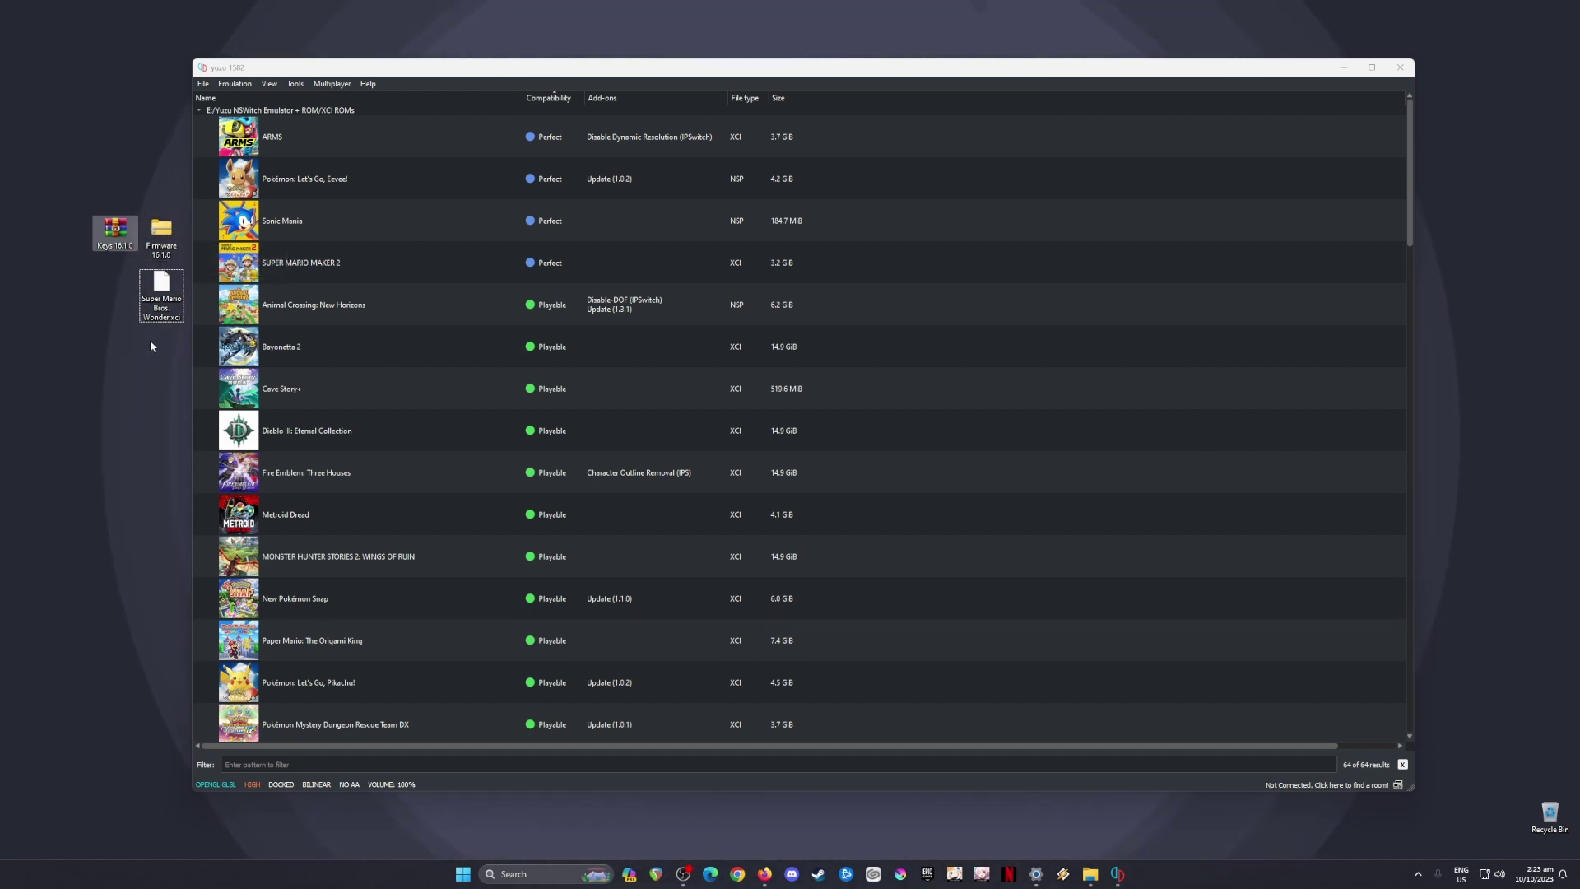
{"action": "left_click_drag", "start_coordinate": [88, 282], "coordinate": [165, 313]}
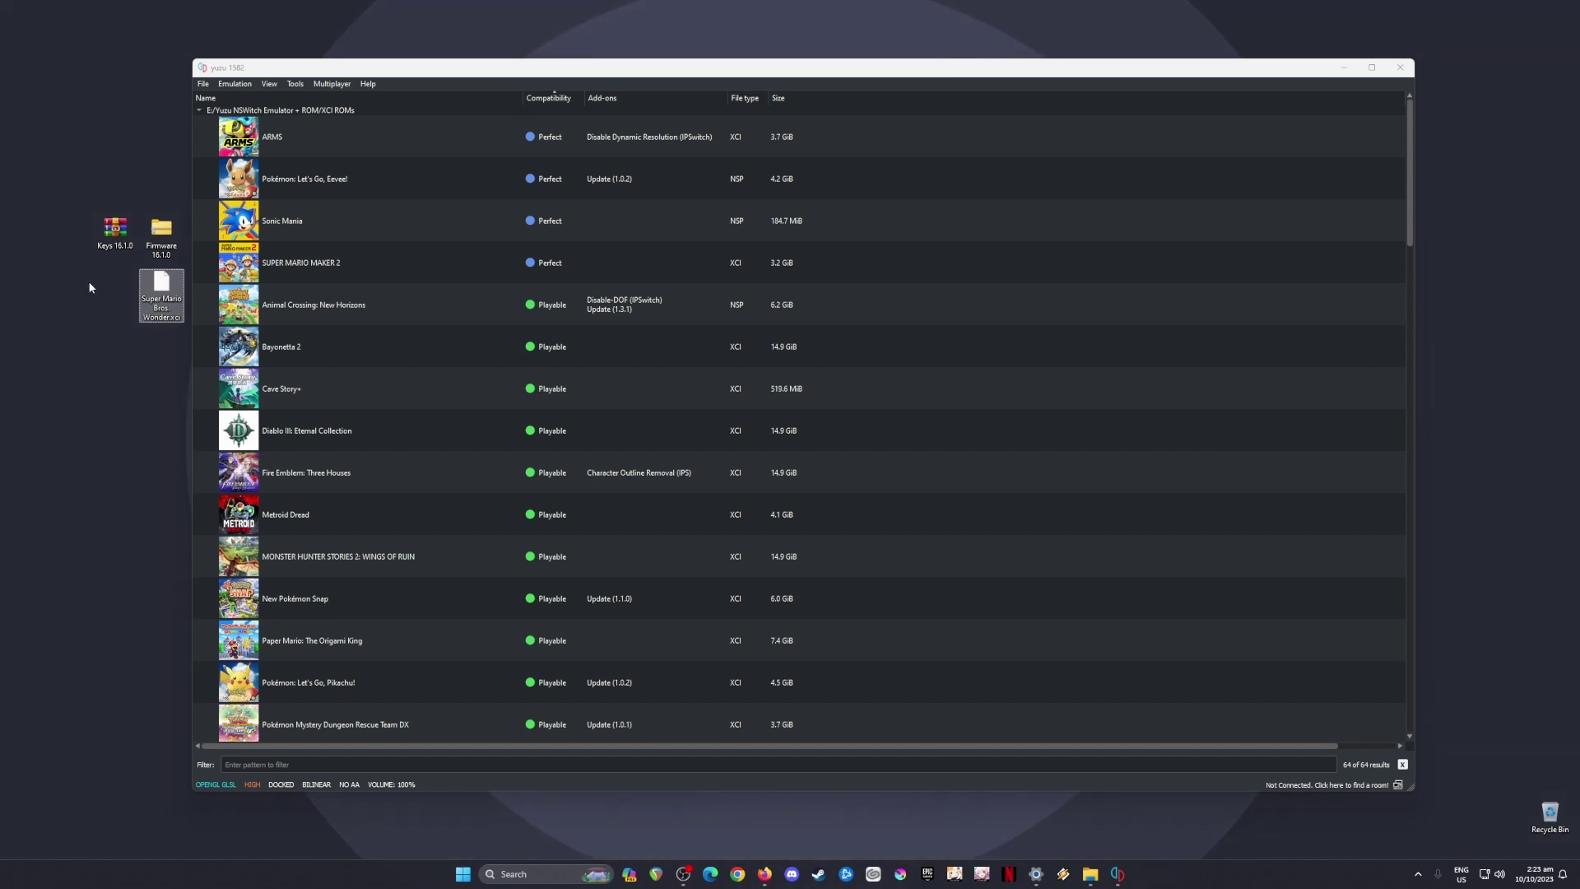
{"action": "left_click_drag", "start_coordinate": [53, 197], "coordinate": [177, 323]}
{"action": "left_click", "coordinate": [280, 353]}
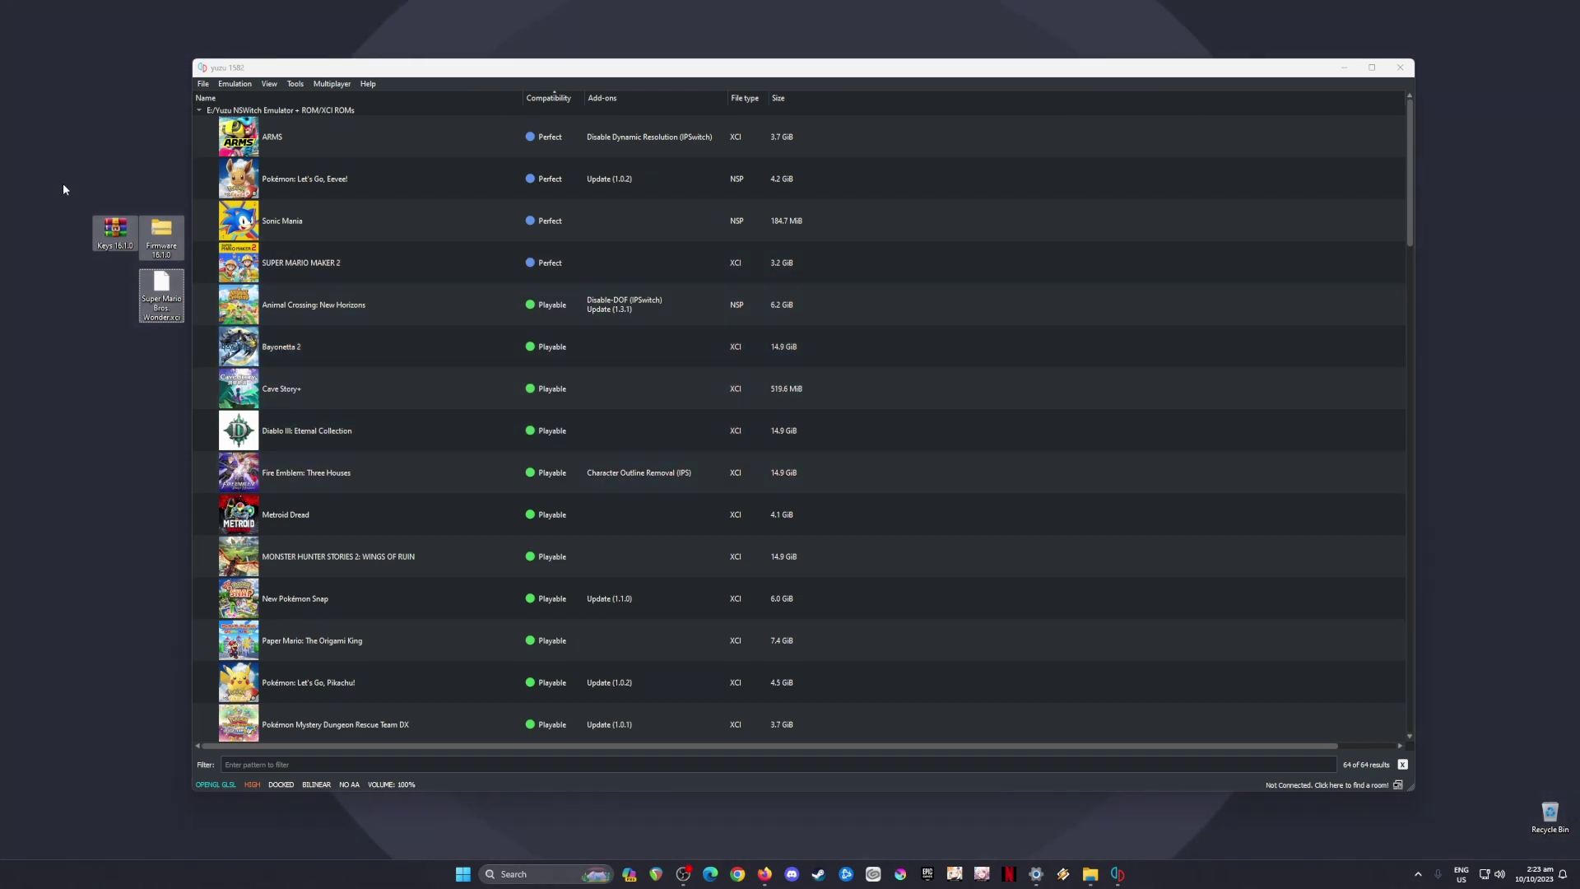
{"action": "left_click_drag", "start_coordinate": [17, 202], "coordinate": [185, 323]}
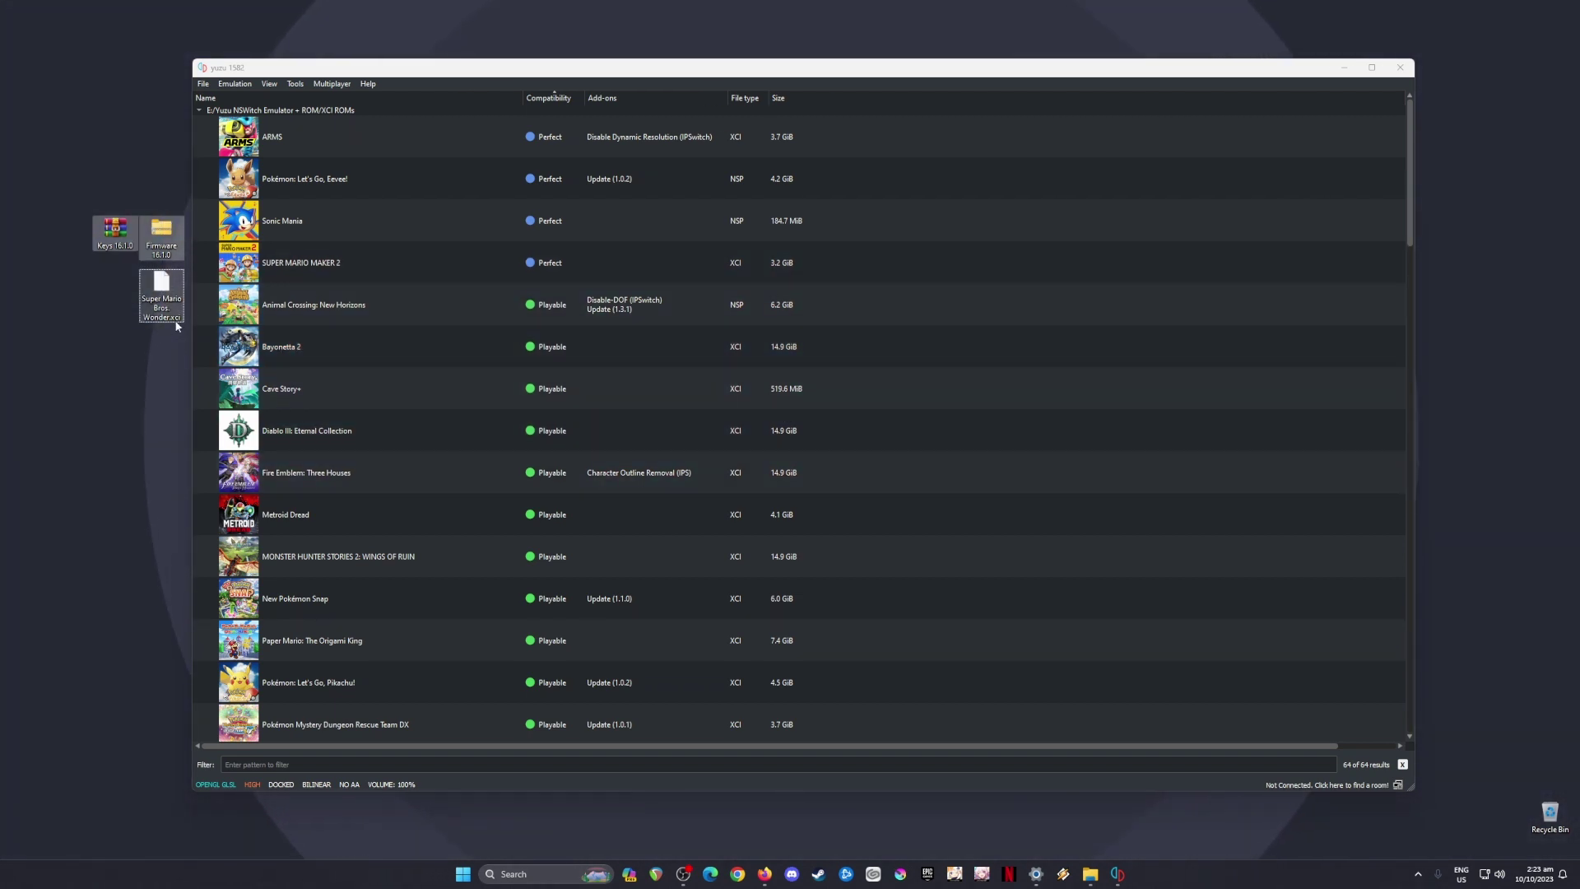
{"action": "left_click", "coordinate": [1329, 71]}
{"action": "left_click_drag", "start_coordinate": [248, 184], "coordinate": [22, 375]}
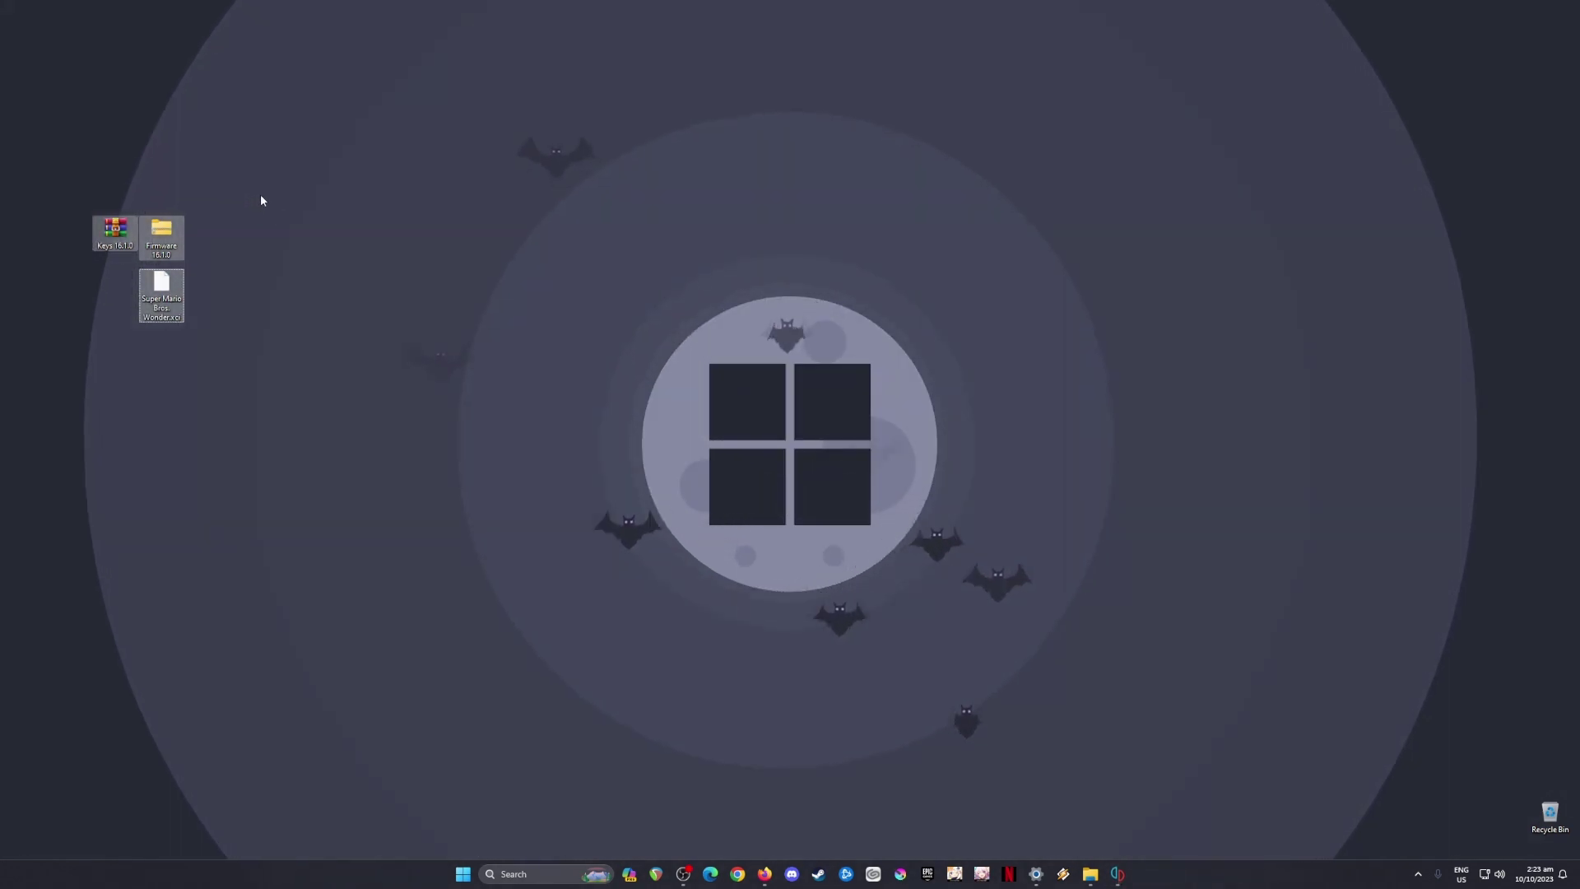
{"action": "left_click_drag", "start_coordinate": [269, 185], "coordinate": [71, 349]}
{"action": "left_click_drag", "start_coordinate": [285, 31], "coordinate": [1309, 854]}
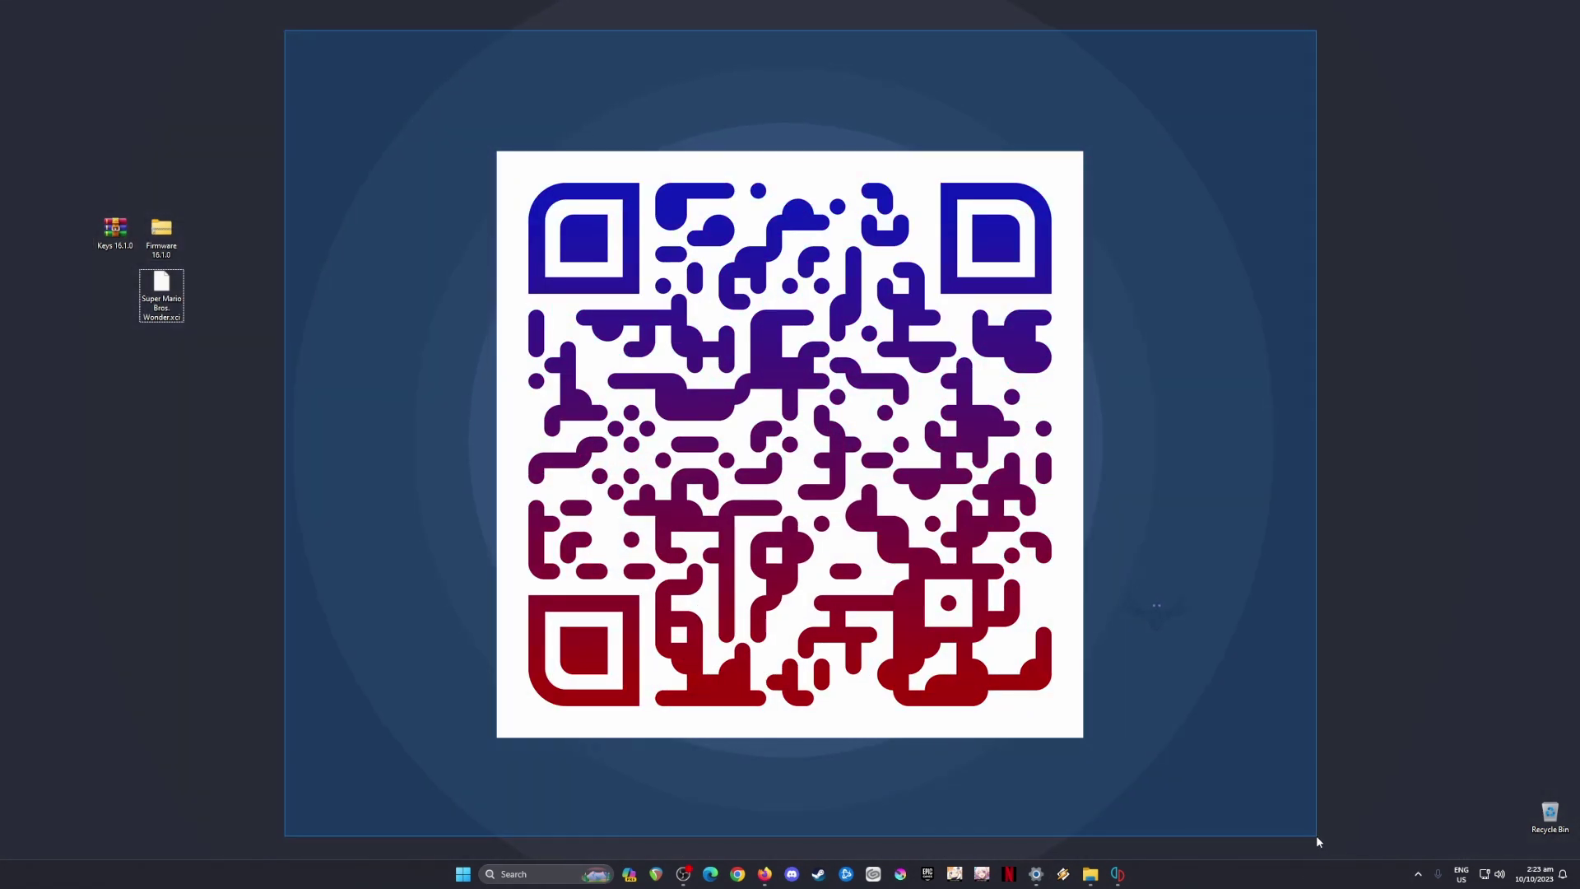
{"action": "left_click_drag", "start_coordinate": [1315, 834], "coordinate": [1313, 828]}
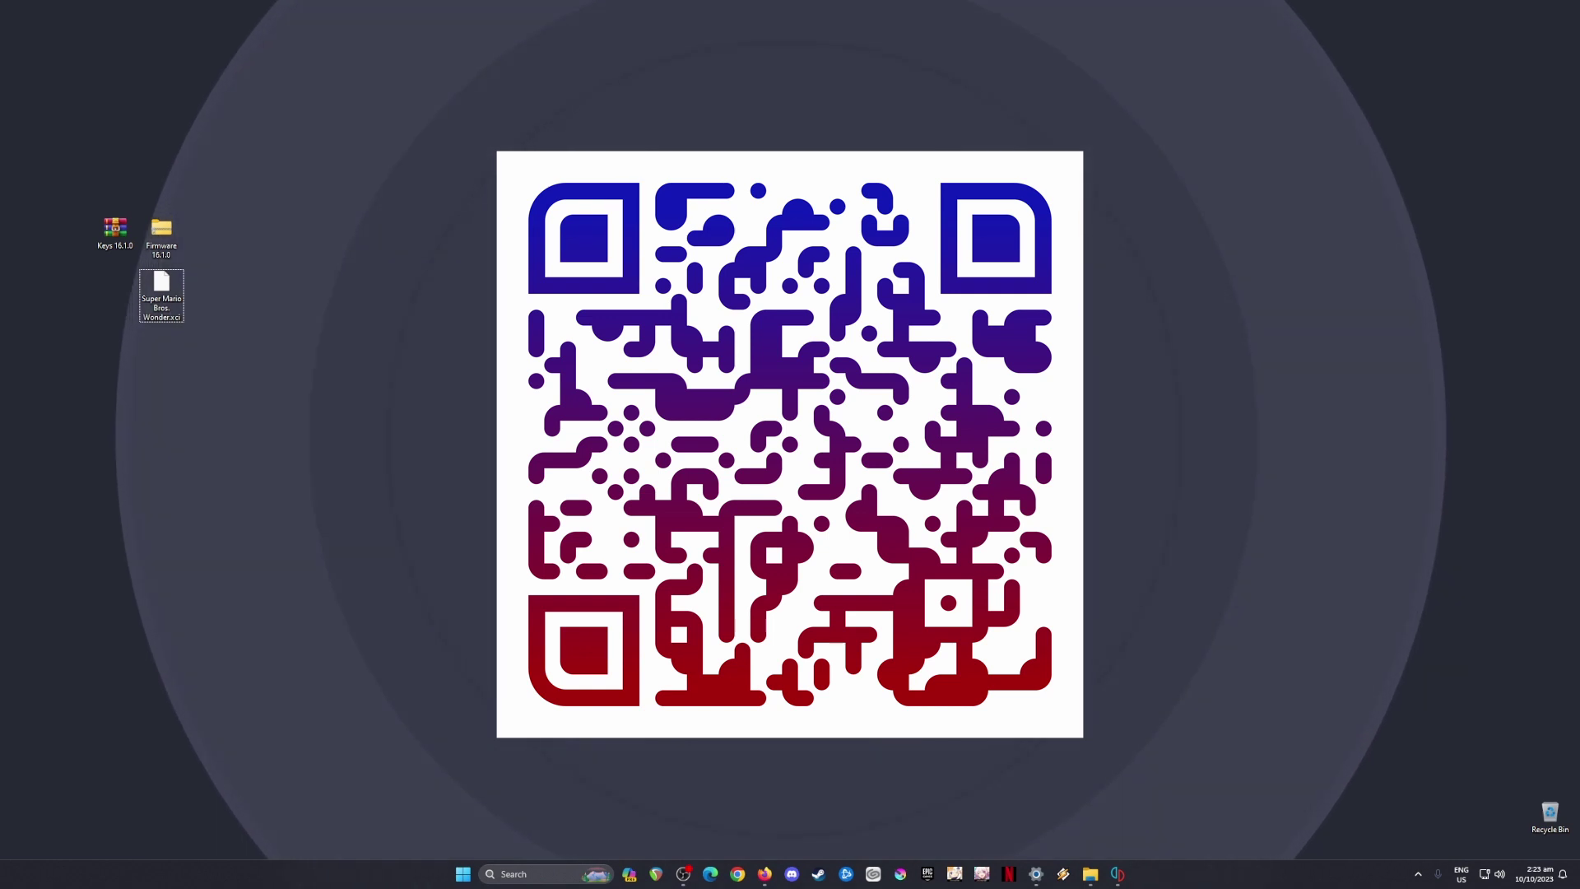
{"action": "left_click_drag", "start_coordinate": [347, 145], "coordinate": [33, 404]}
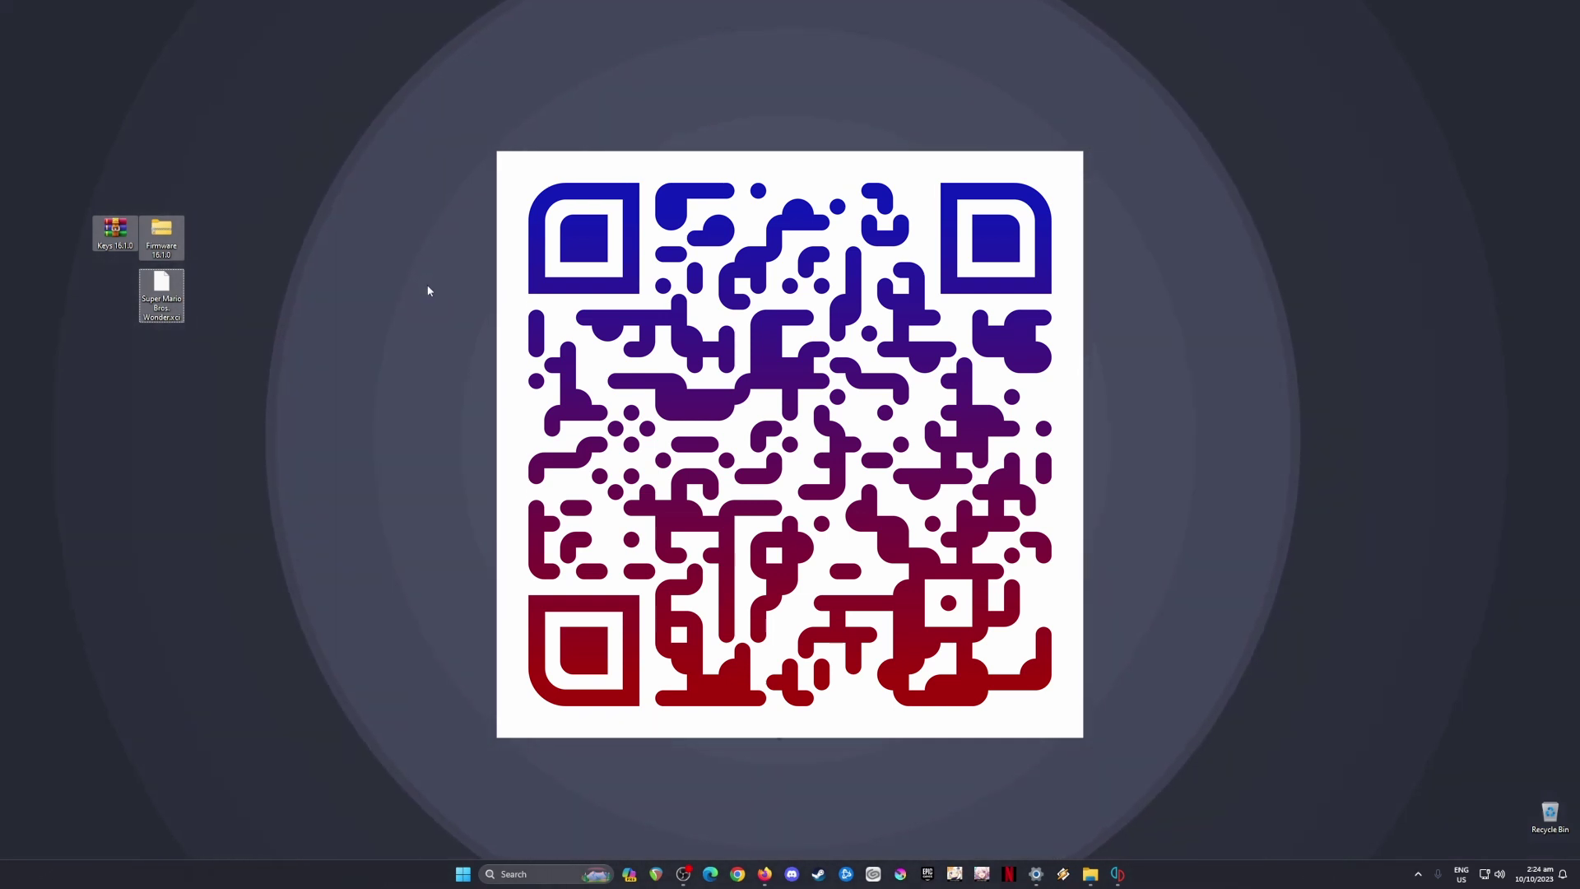
{"action": "left_click_drag", "start_coordinate": [448, 301], "coordinate": [33, 346]}
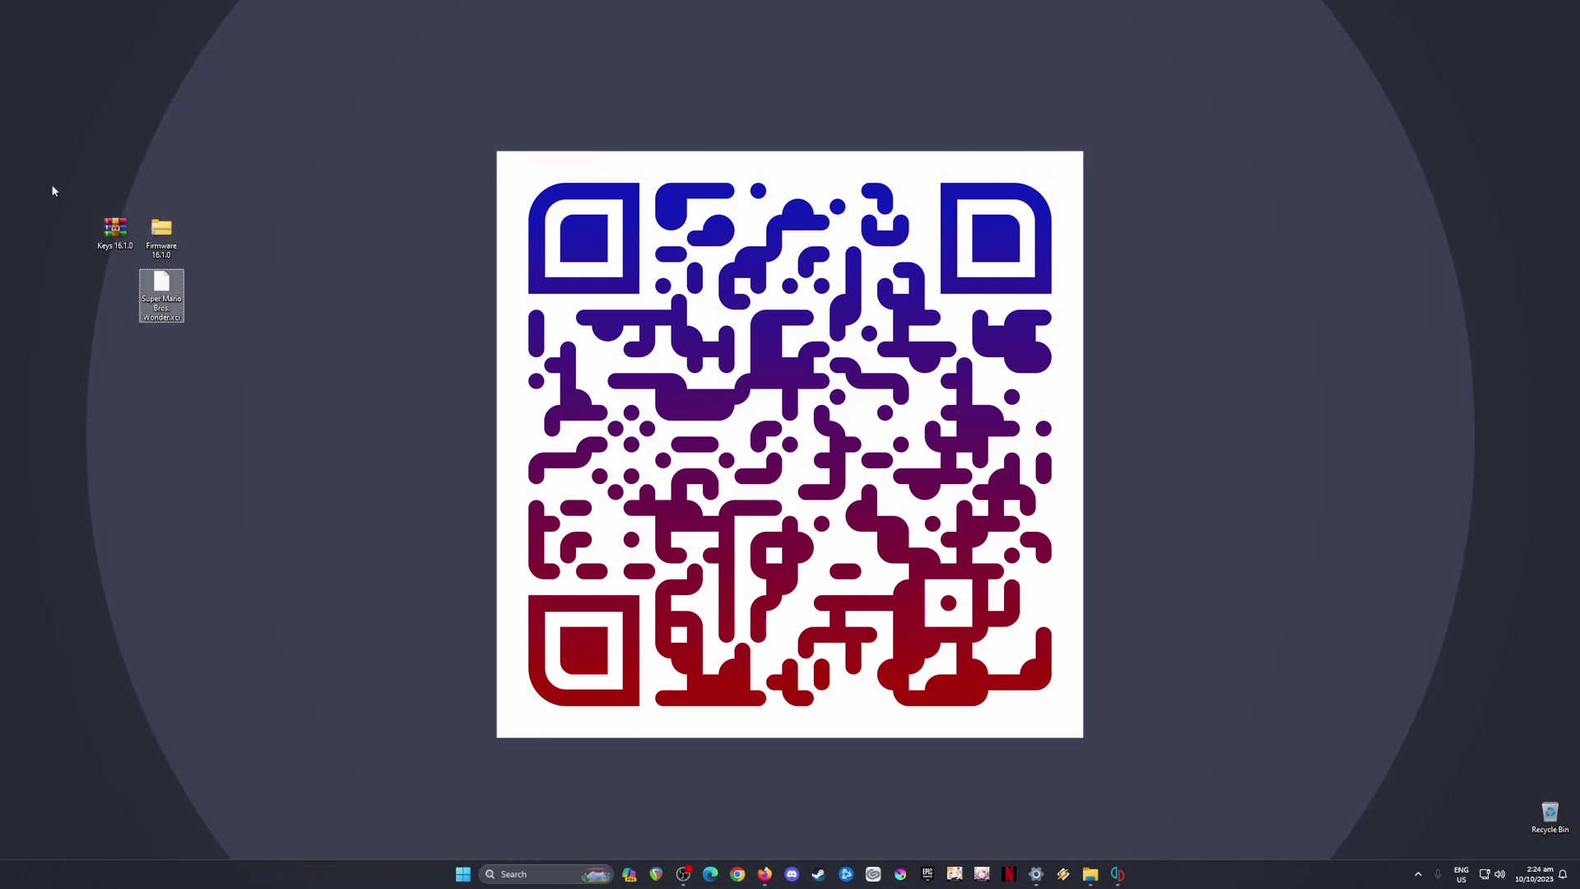
{"action": "left_click_drag", "start_coordinate": [52, 186], "coordinate": [230, 239]}
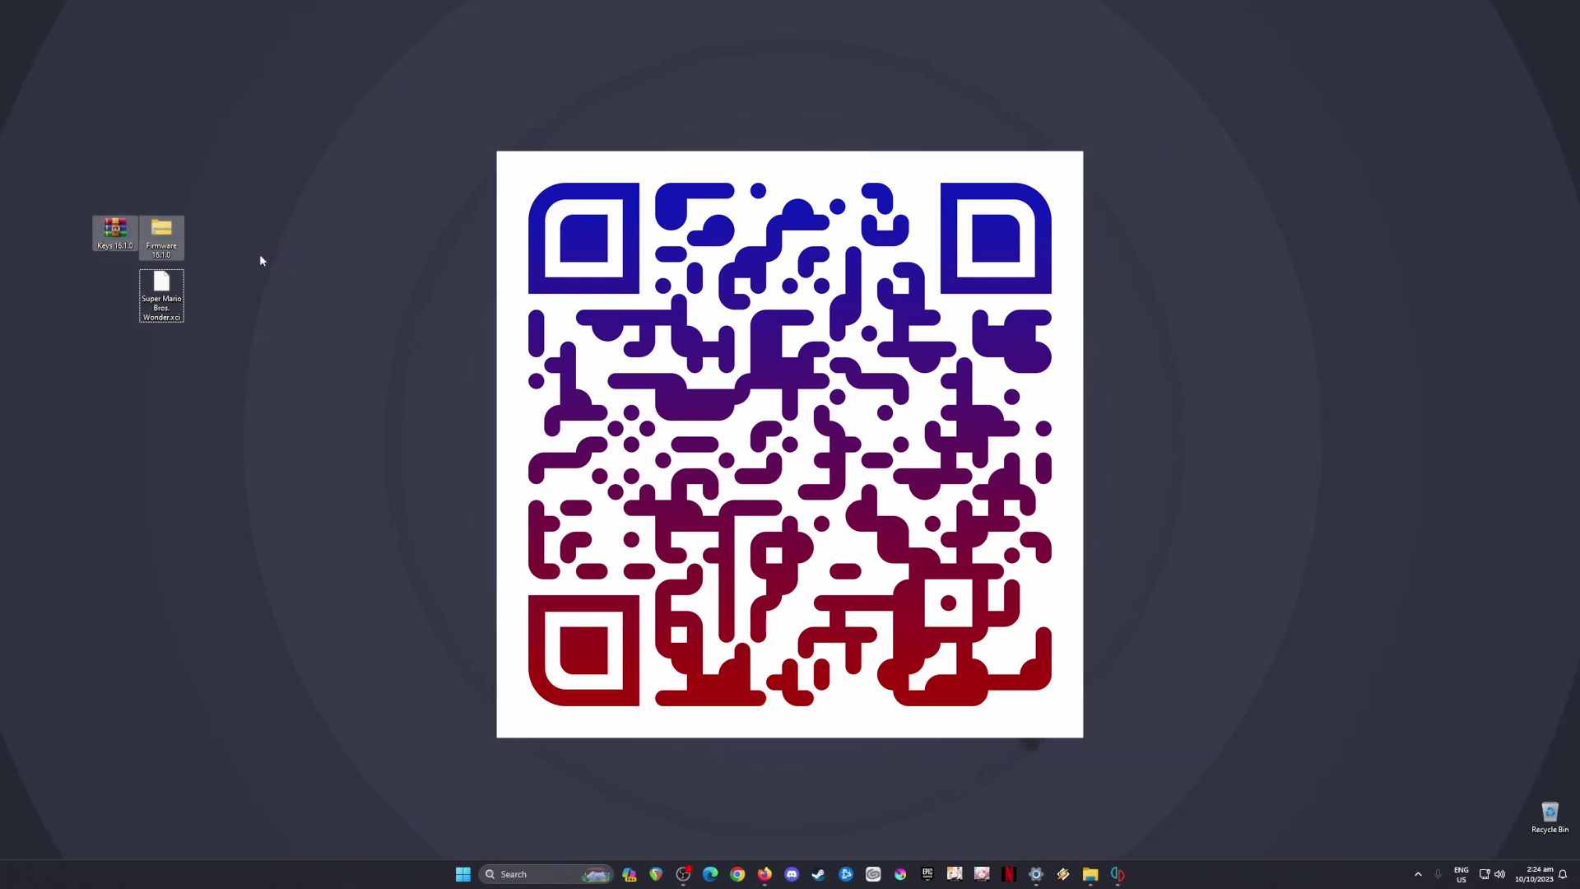
{"action": "left_click_drag", "start_coordinate": [365, 171], "coordinate": [61, 504]}
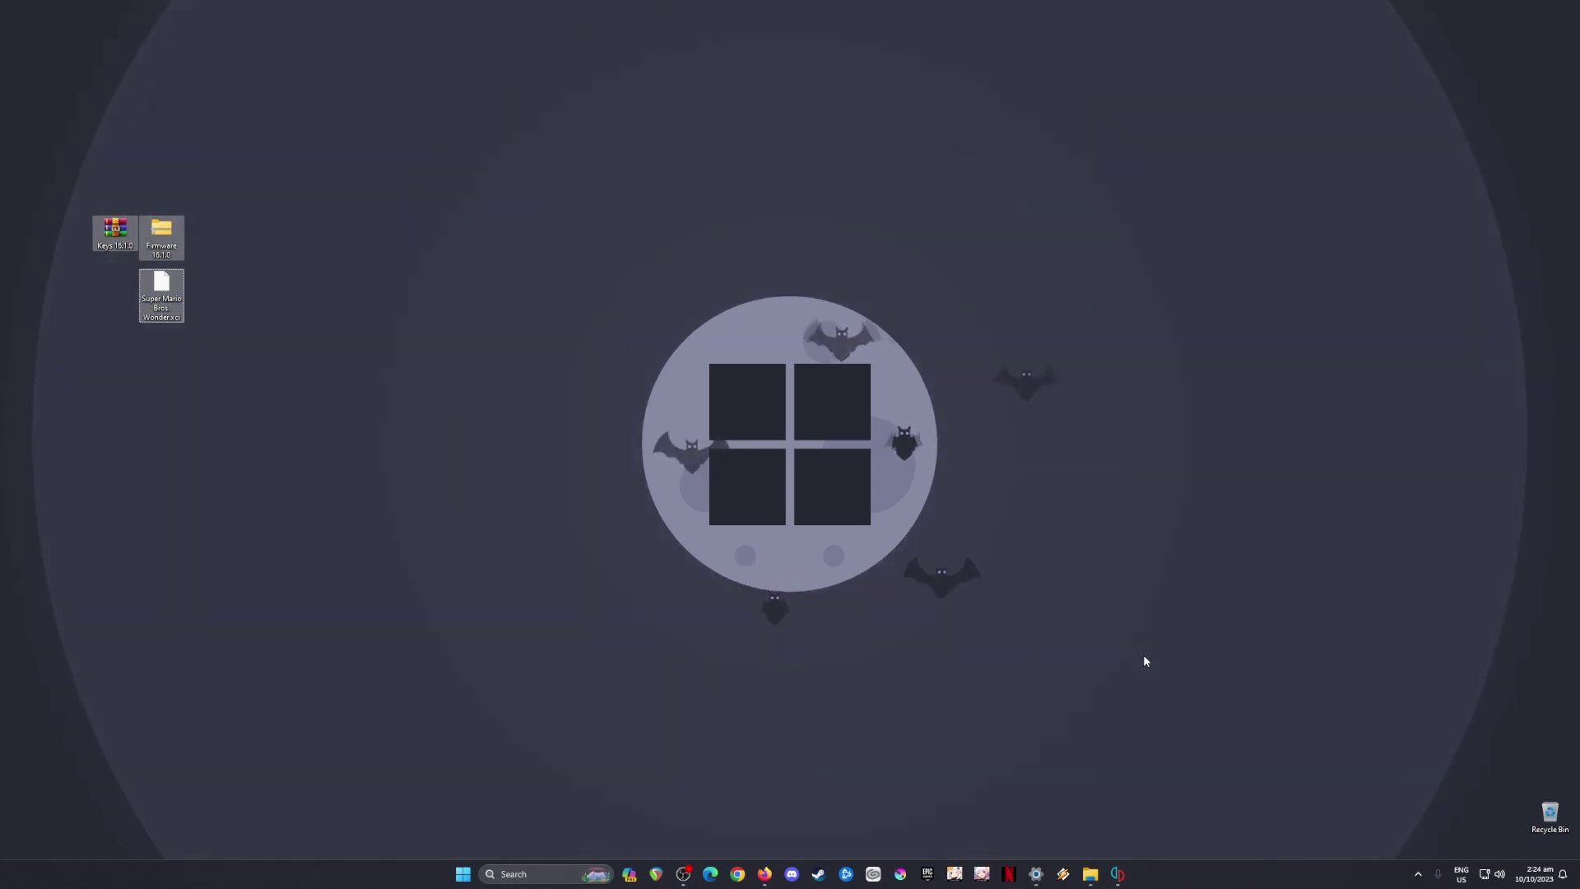
{"action": "left_click_drag", "start_coordinate": [257, 151], "coordinate": [77, 408]}
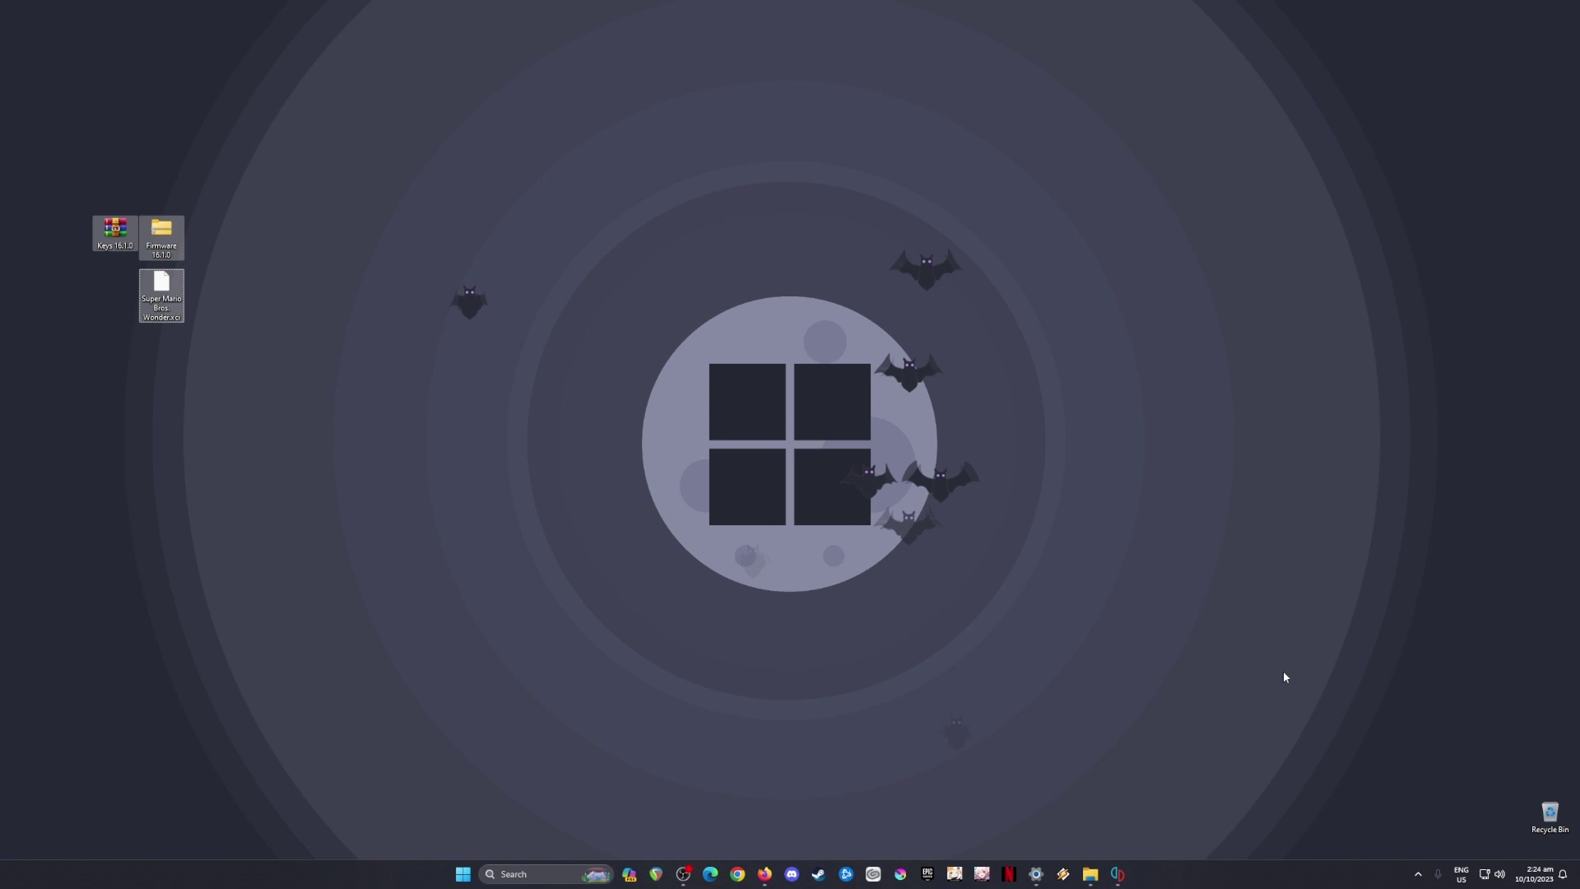
- Switch to yuzu, open the yuzu folder from the emulator, and go into its keys folder
{"action": "left_click", "coordinate": [1118, 873]}
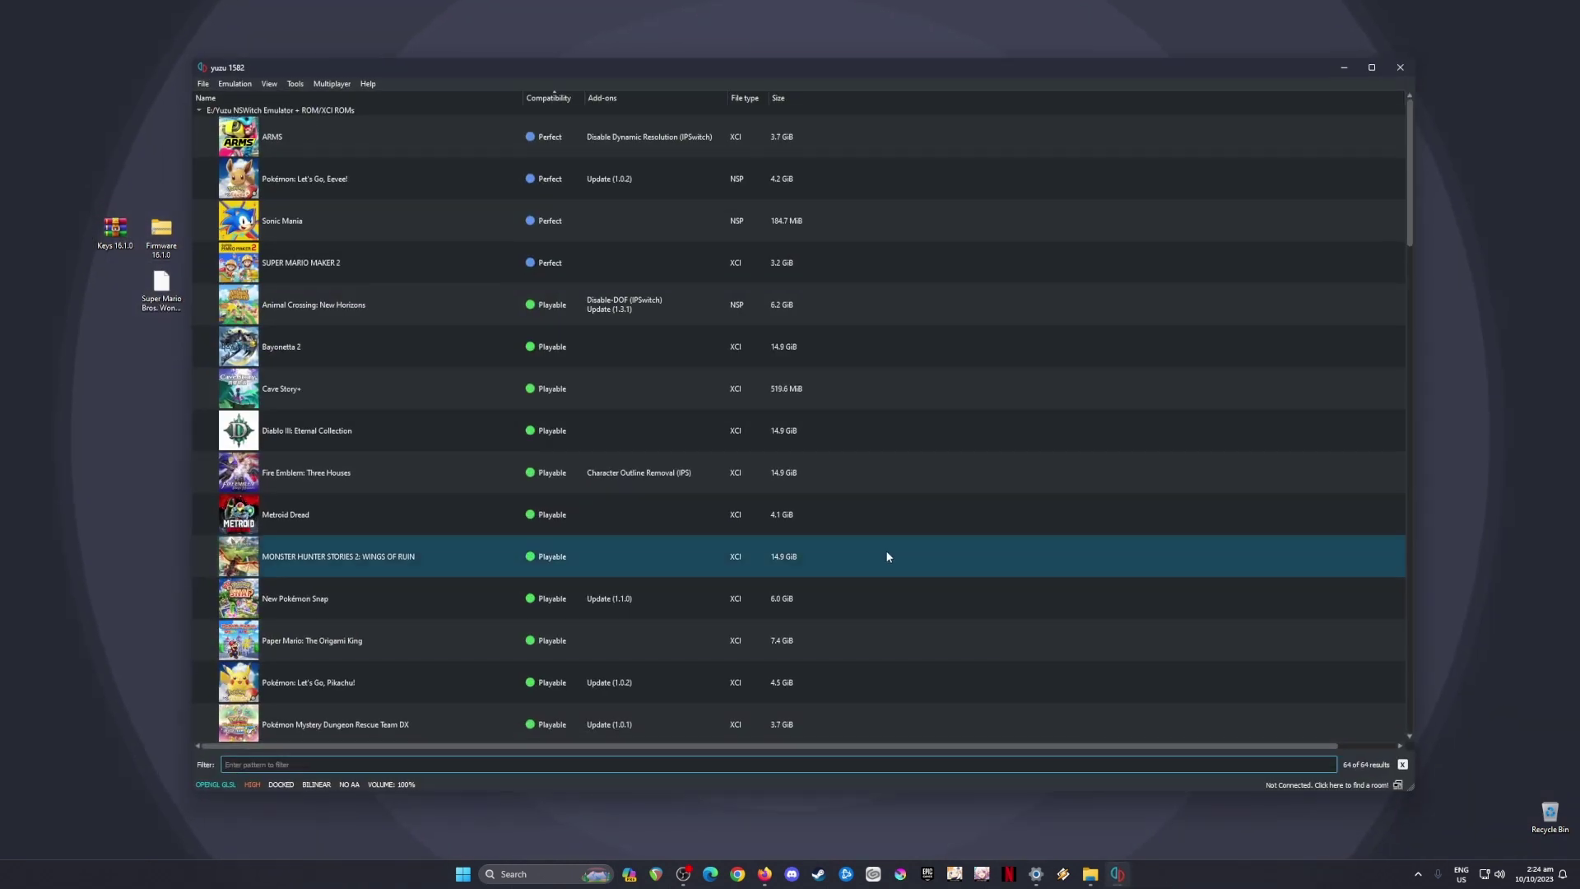
{"action": "left_click", "coordinate": [202, 83]}
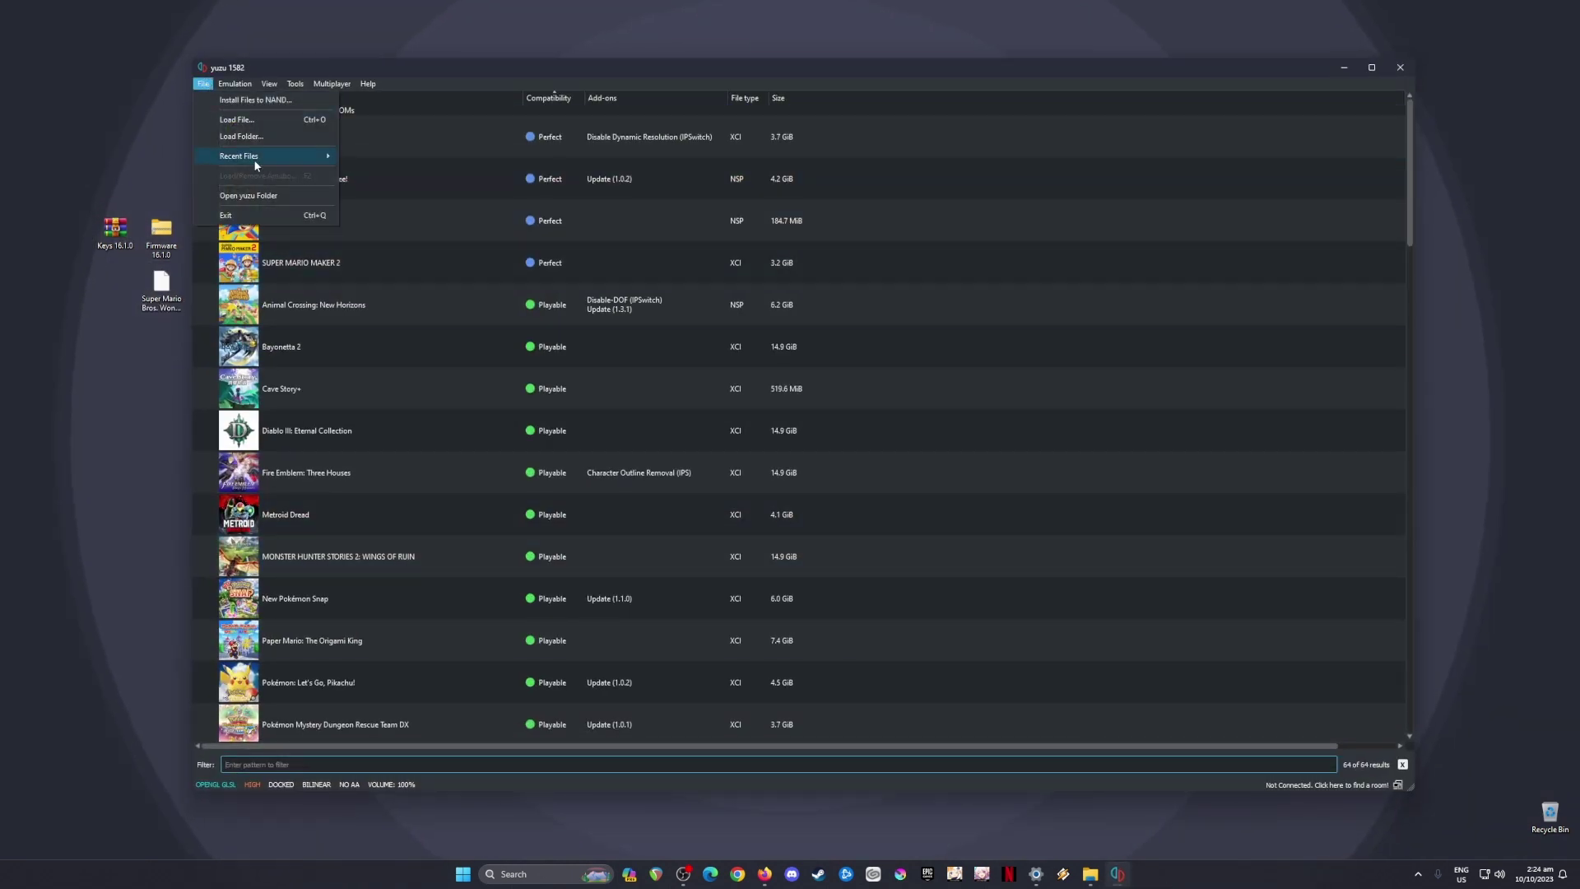
{"action": "left_click", "coordinate": [265, 195]}
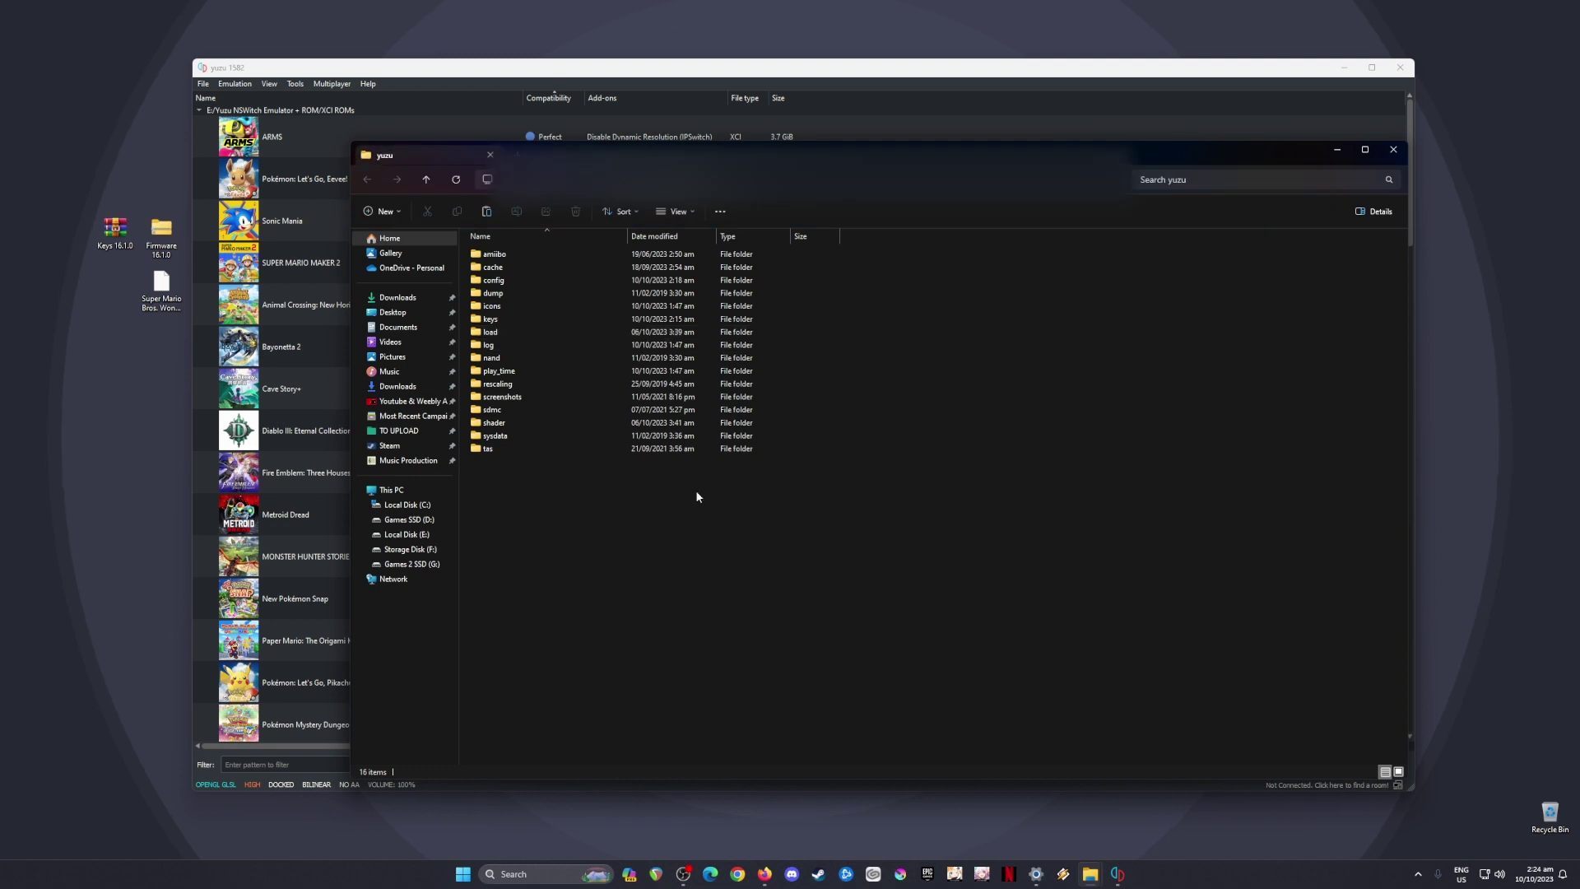
{"action": "double_click", "coordinate": [595, 319]}
- Open the Keys 16.1.0 archive from the desktop, select prod.keys and title.keys, and bring yuzu's keys folder to the front
{"action": "double_click", "coordinate": [115, 233]}
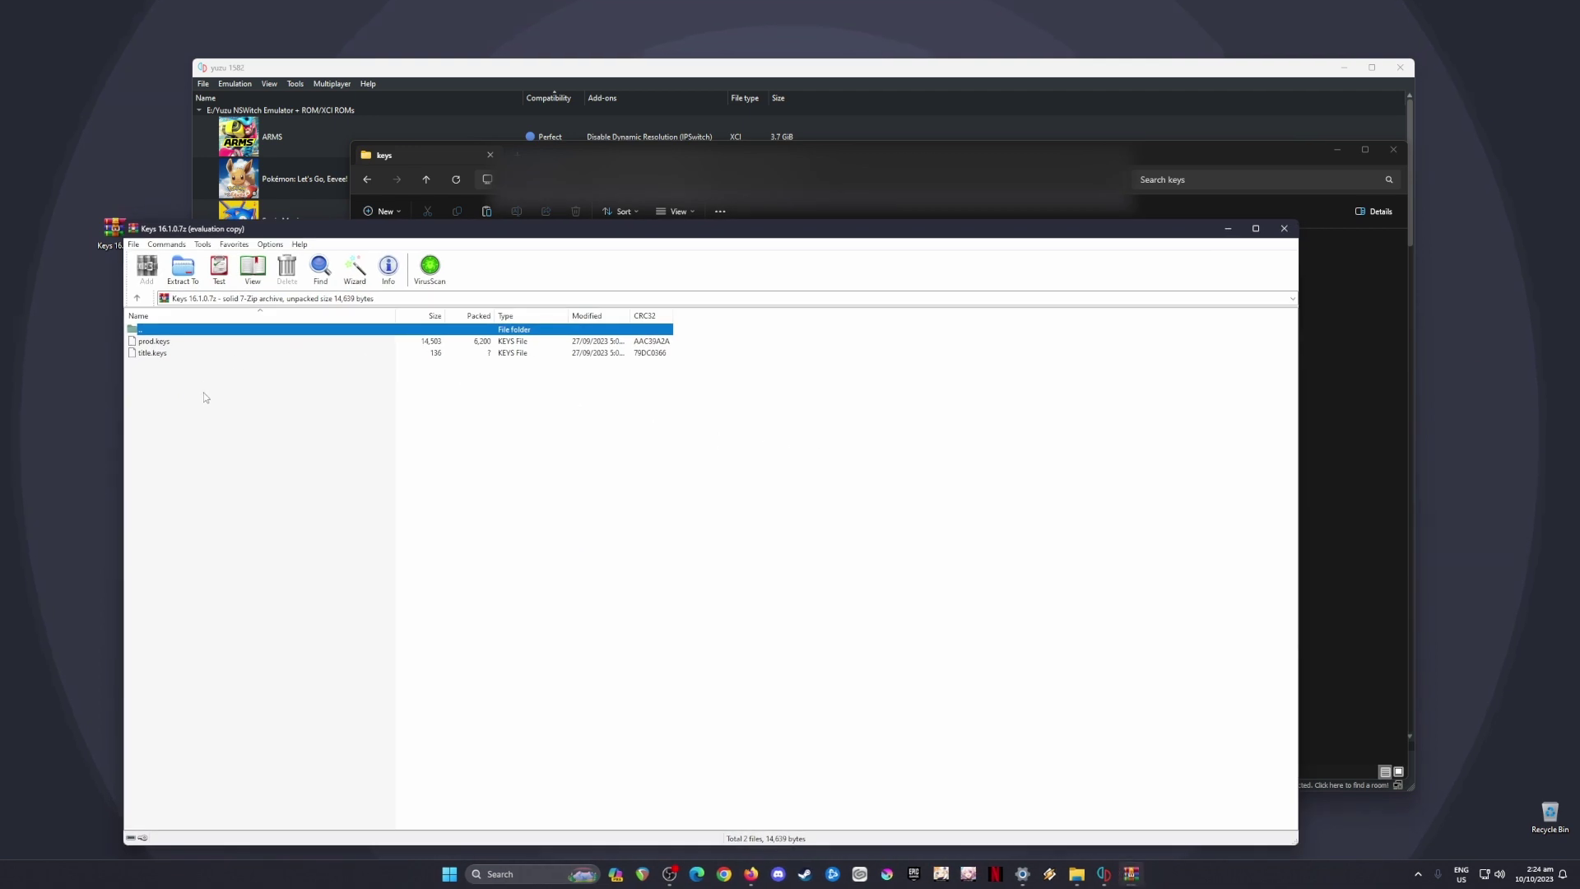
{"action": "left_click", "coordinate": [205, 352]}
{"action": "left_click", "coordinate": [803, 485]}
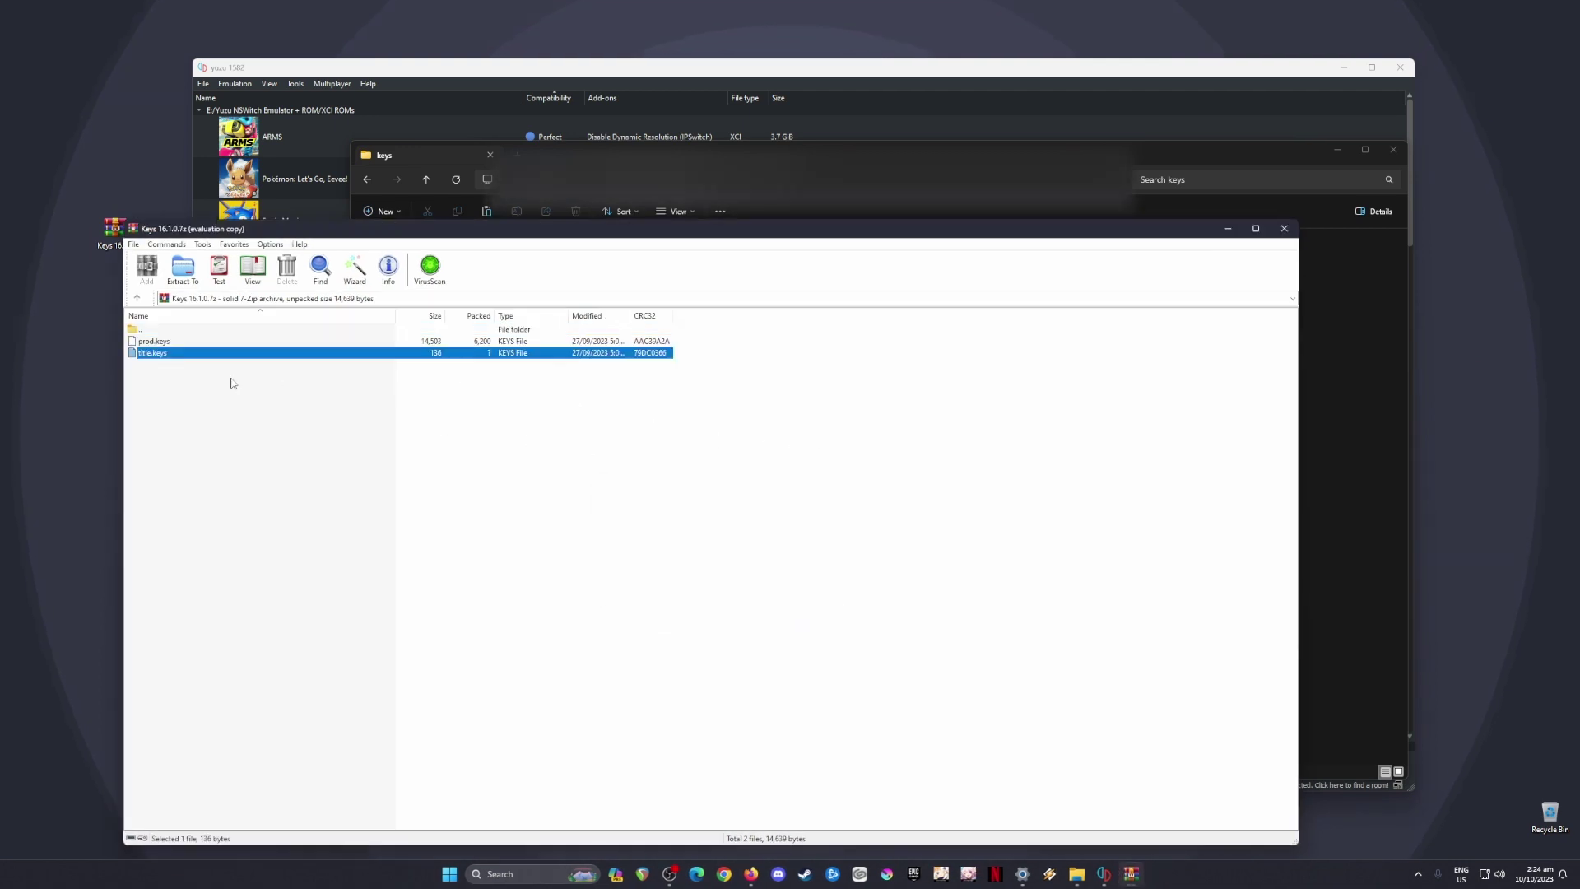
{"action": "left_click_drag", "start_coordinate": [229, 380], "coordinate": [163, 343]}
{"action": "left_click_drag", "start_coordinate": [1163, 494], "coordinate": [1361, 476]}
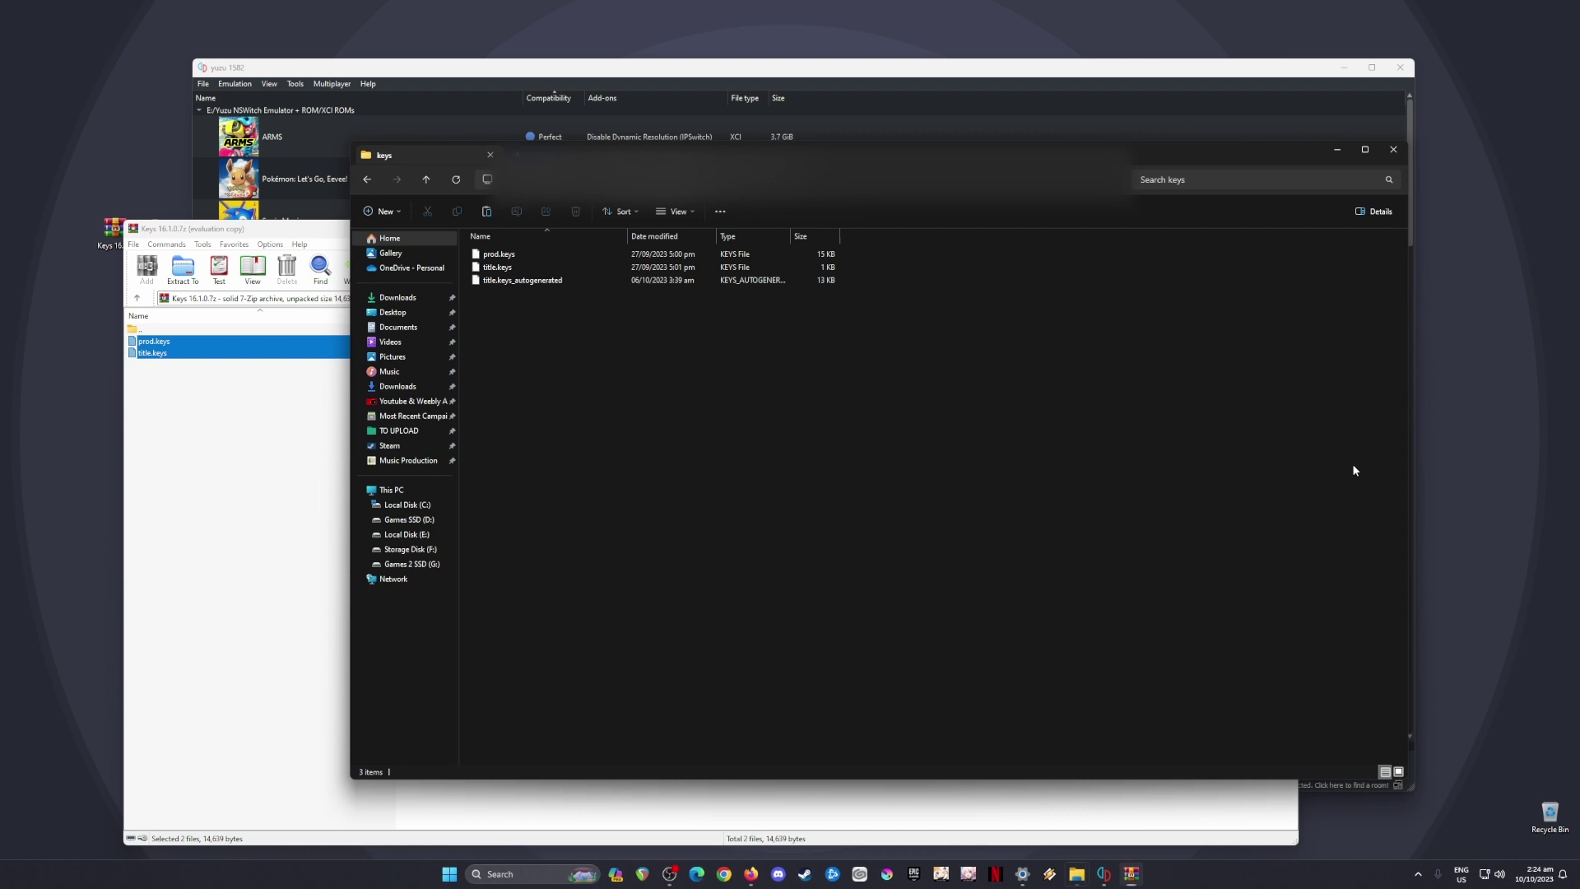
- Replace the existing prod.keys and title.keys in yuzu's keys folder with the archive's files, and close the folder and archive windows
{"action": "left_click", "coordinate": [805, 337]}
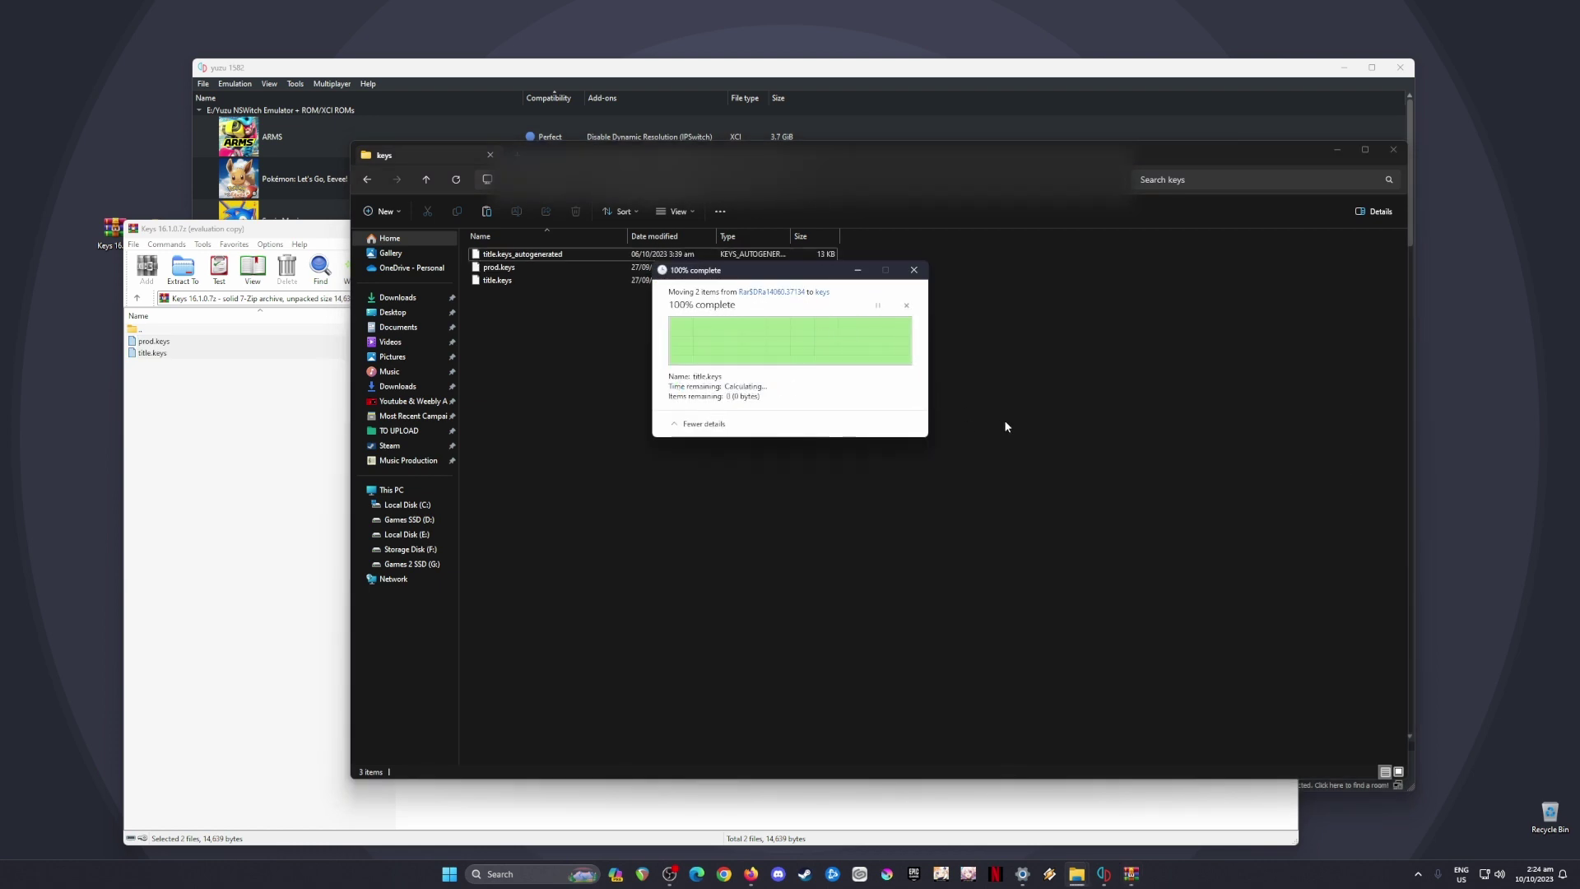
{"action": "left_click", "coordinate": [1395, 153]}
{"action": "left_click", "coordinate": [1284, 228]}
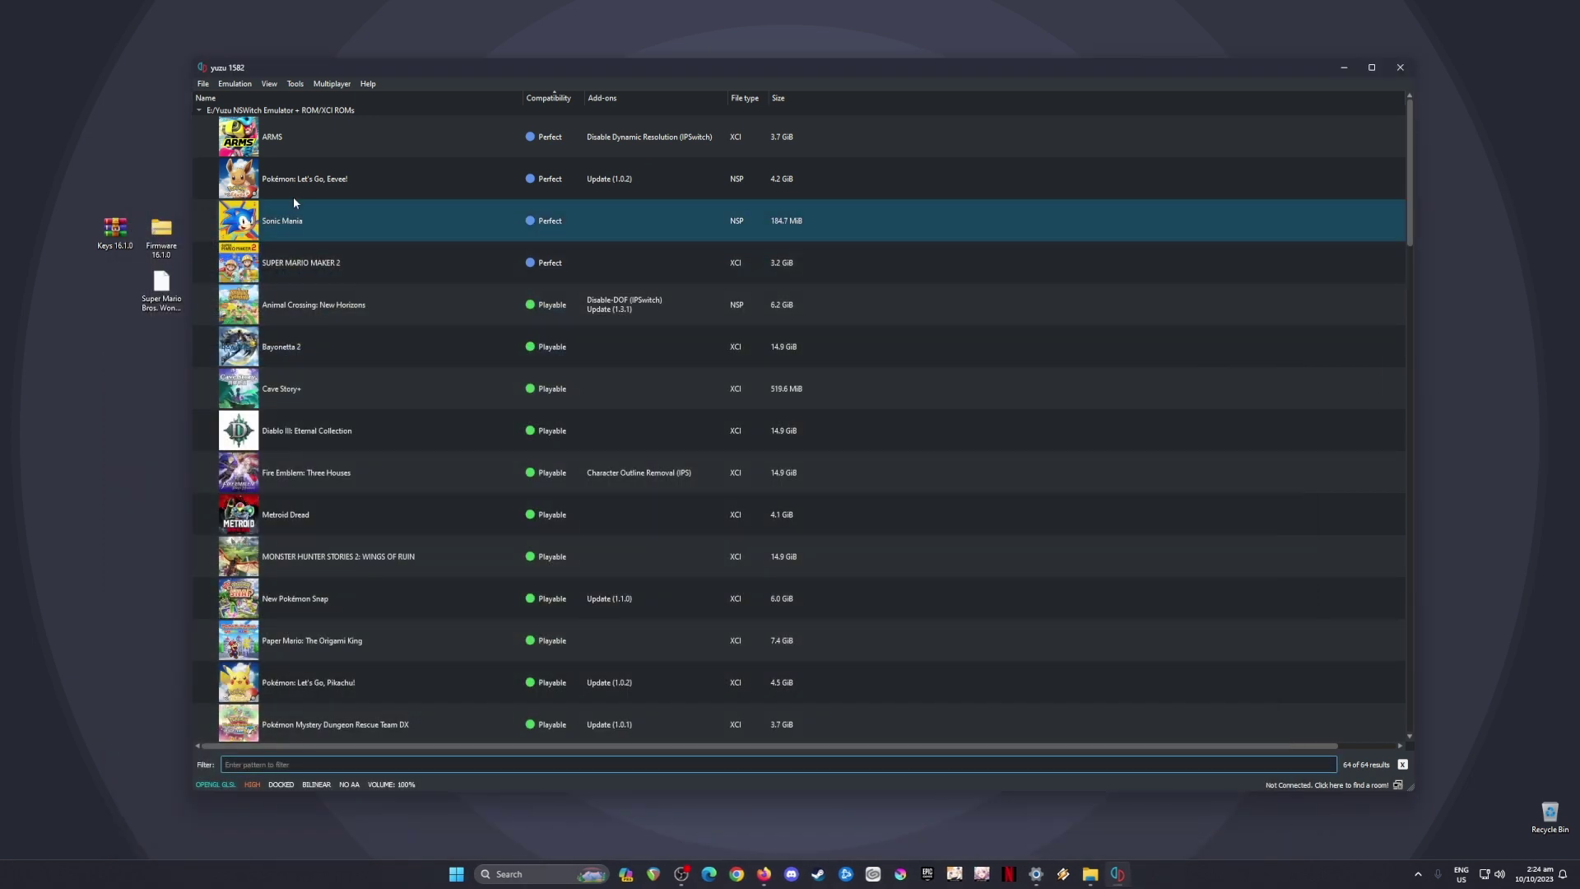
- Open the yuzu folder from the emulator again and go through nand and Contents into the registered folder
{"action": "left_click_drag", "start_coordinate": [147, 198], "coordinate": [103, 247]}
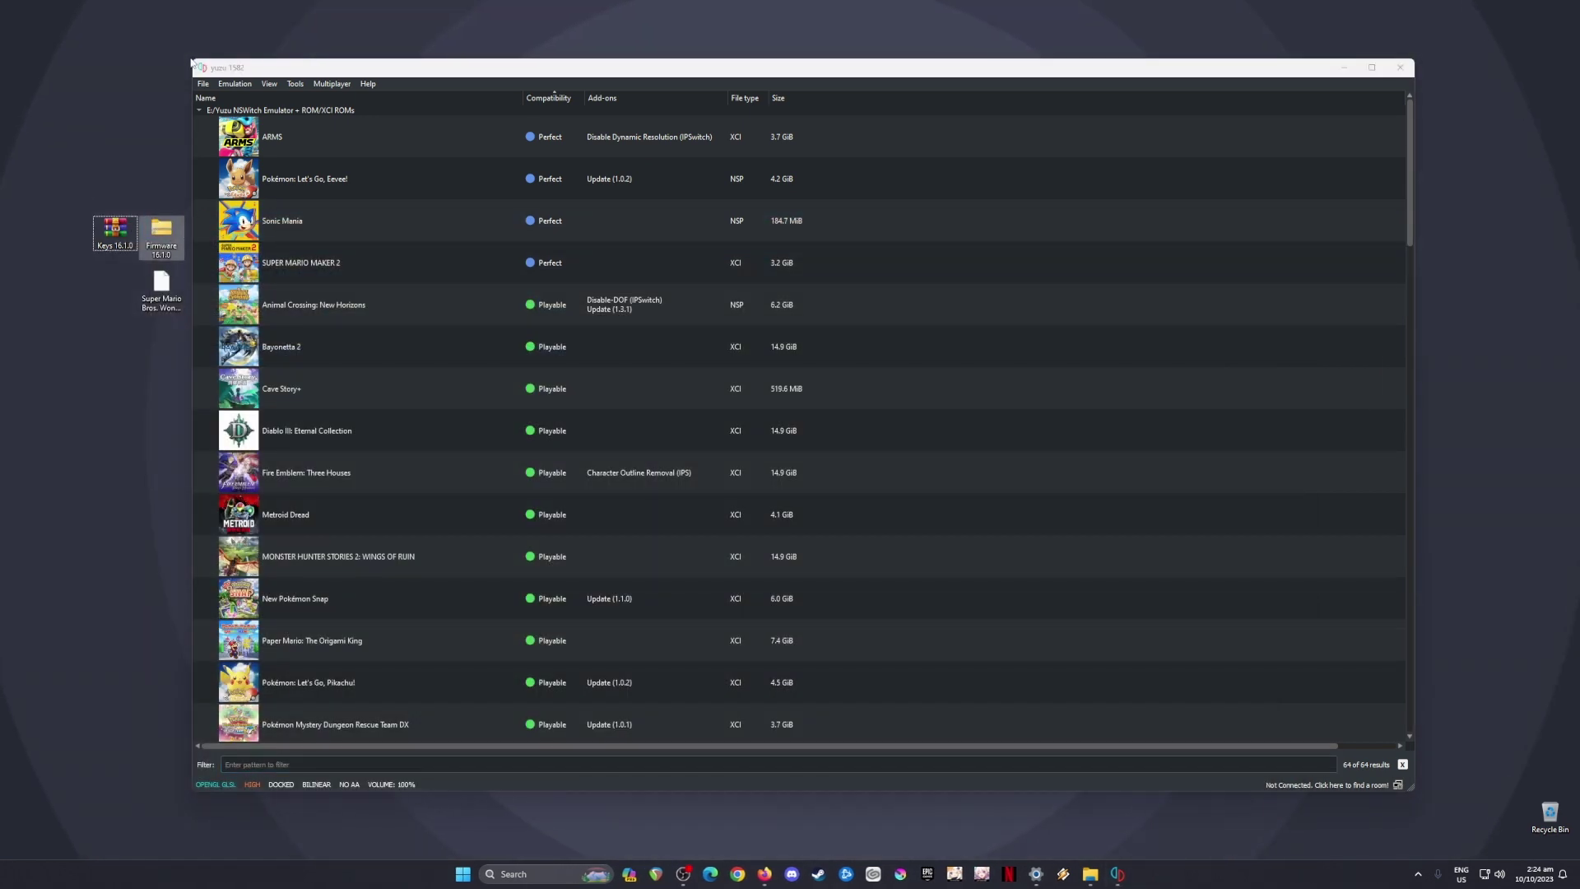
{"action": "left_click", "coordinate": [214, 74]}
{"action": "left_click", "coordinate": [203, 83]}
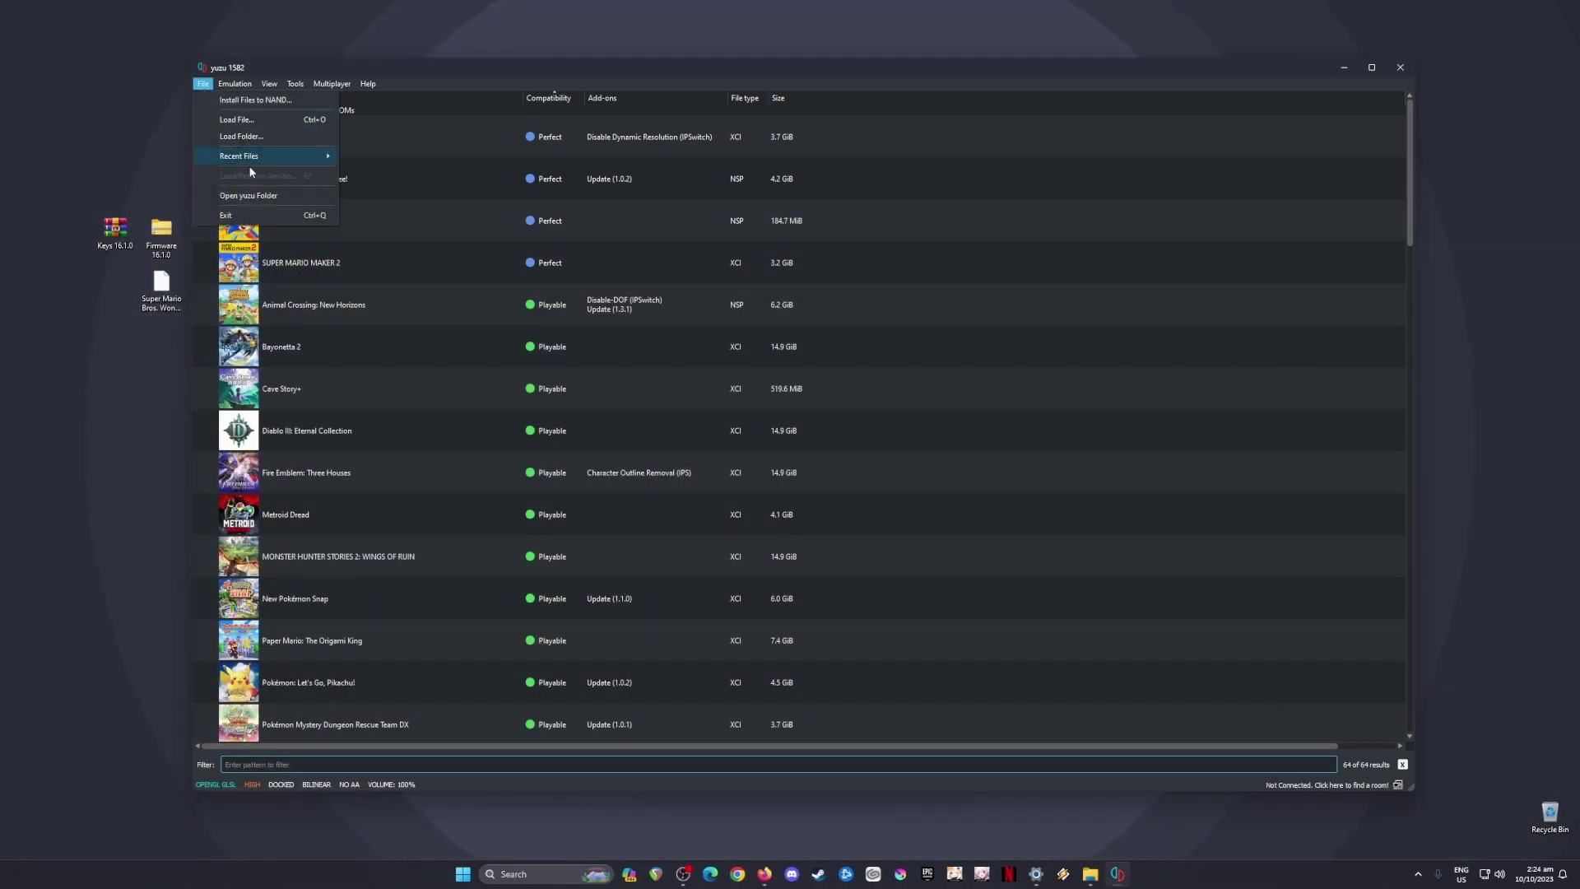
{"action": "left_click", "coordinate": [282, 197]}
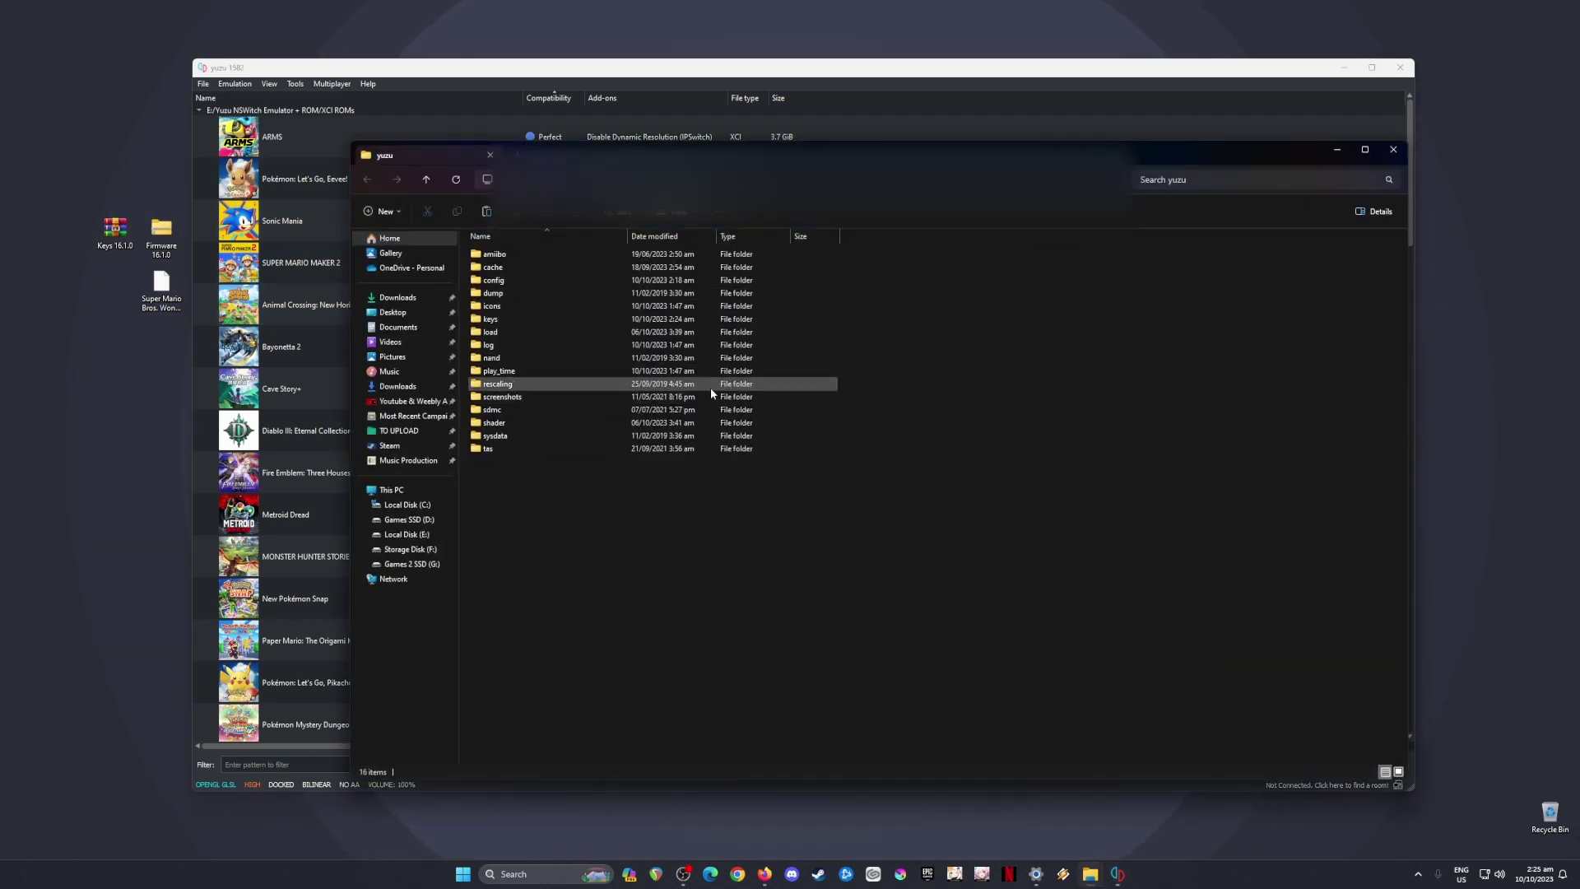
{"action": "left_click", "coordinate": [569, 359]}
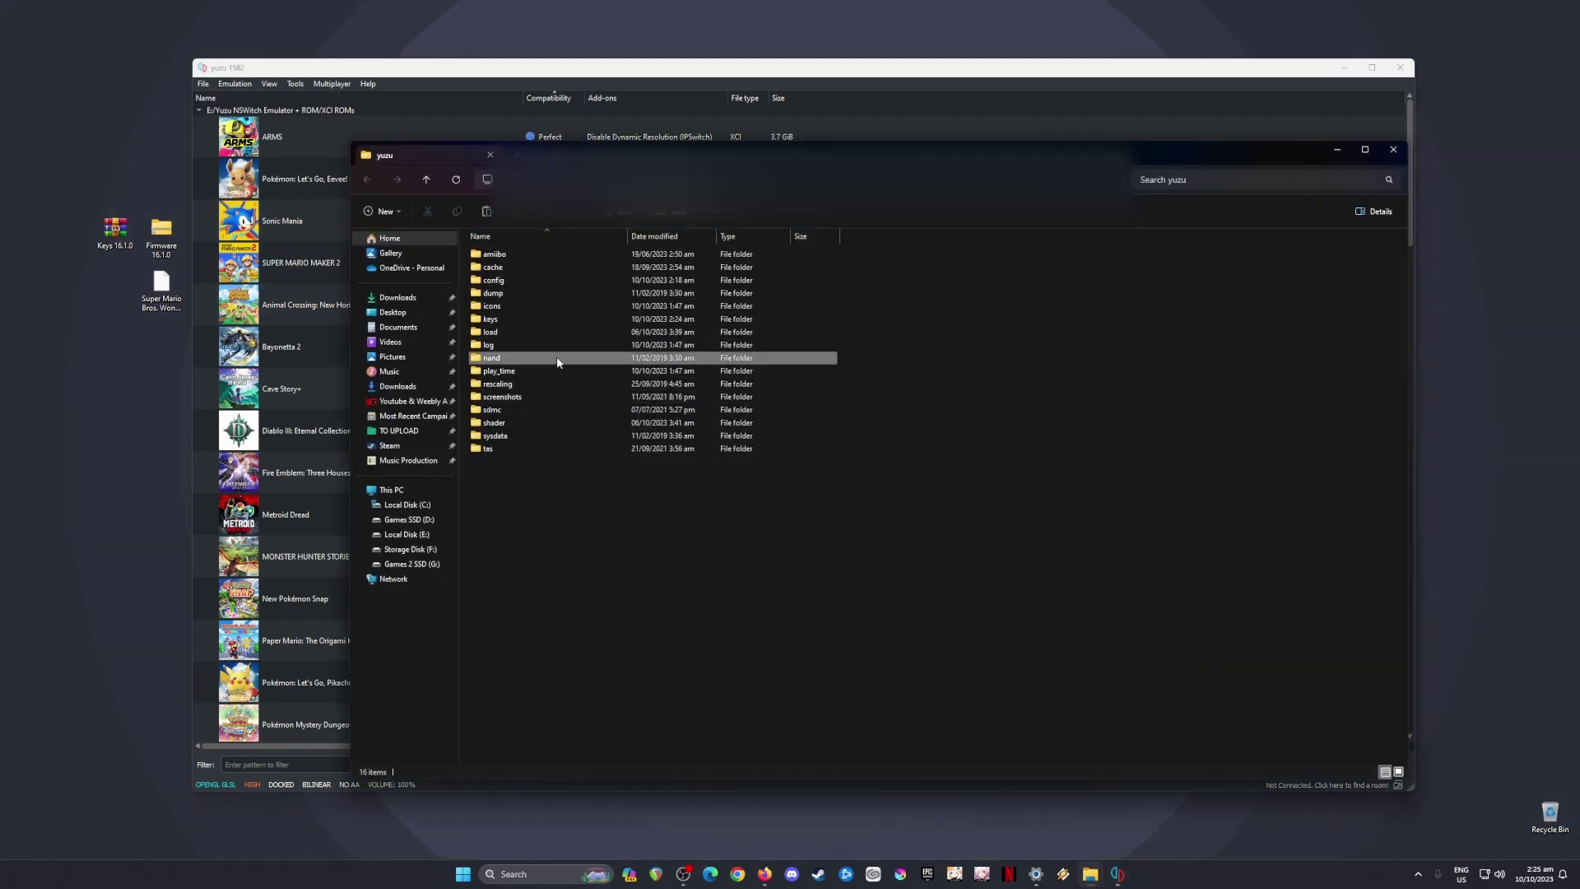
{"action": "double_click", "coordinate": [647, 360]}
{"action": "double_click", "coordinate": [579, 256]}
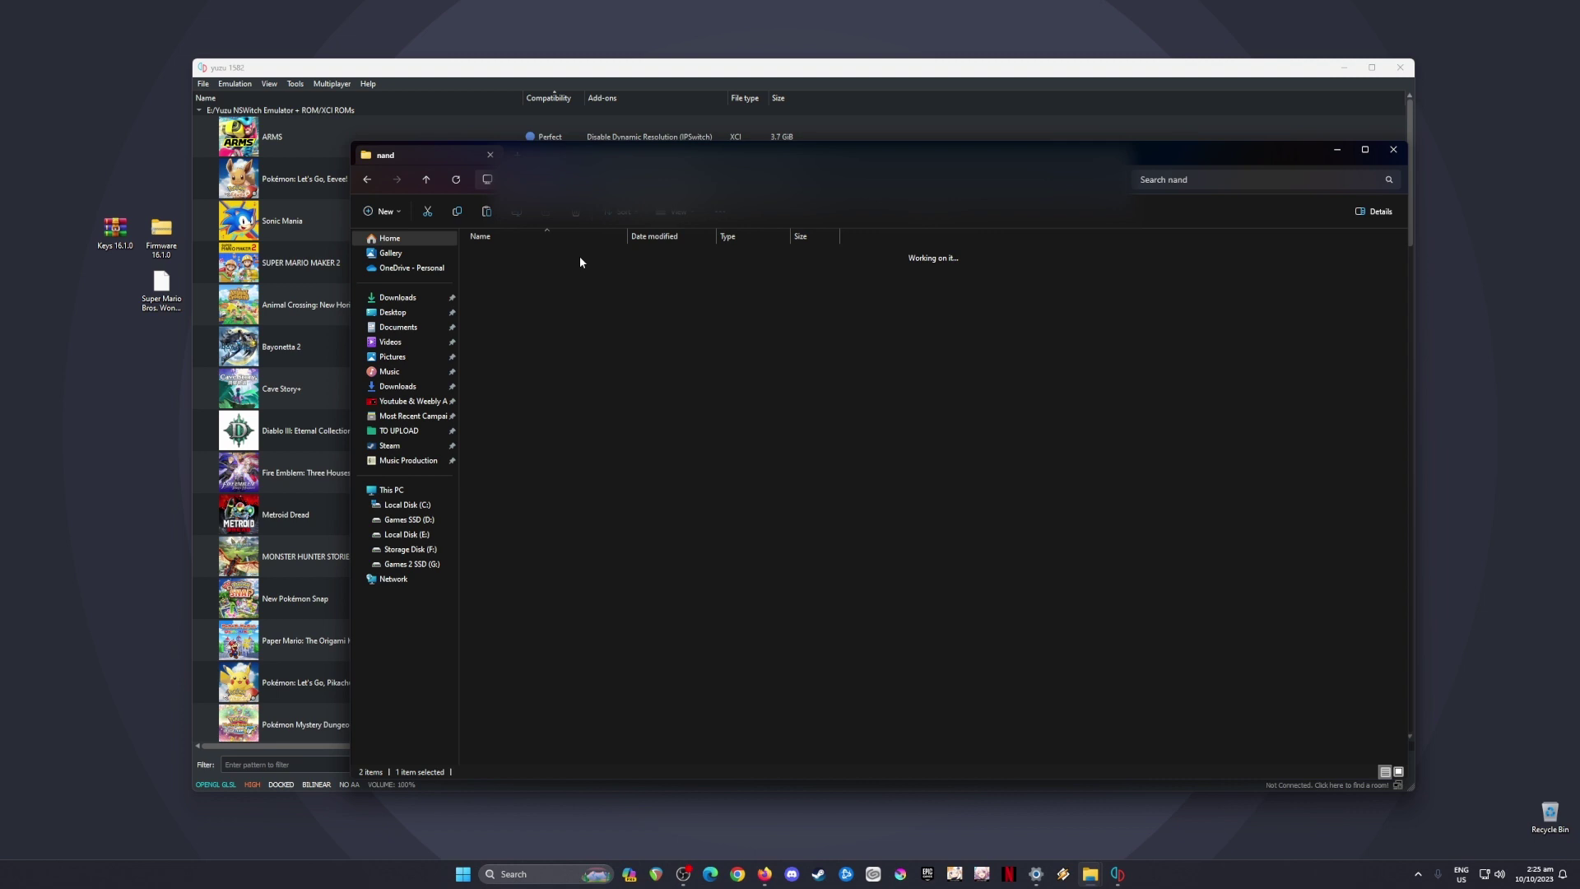
{"action": "double_click", "coordinate": [559, 254]}
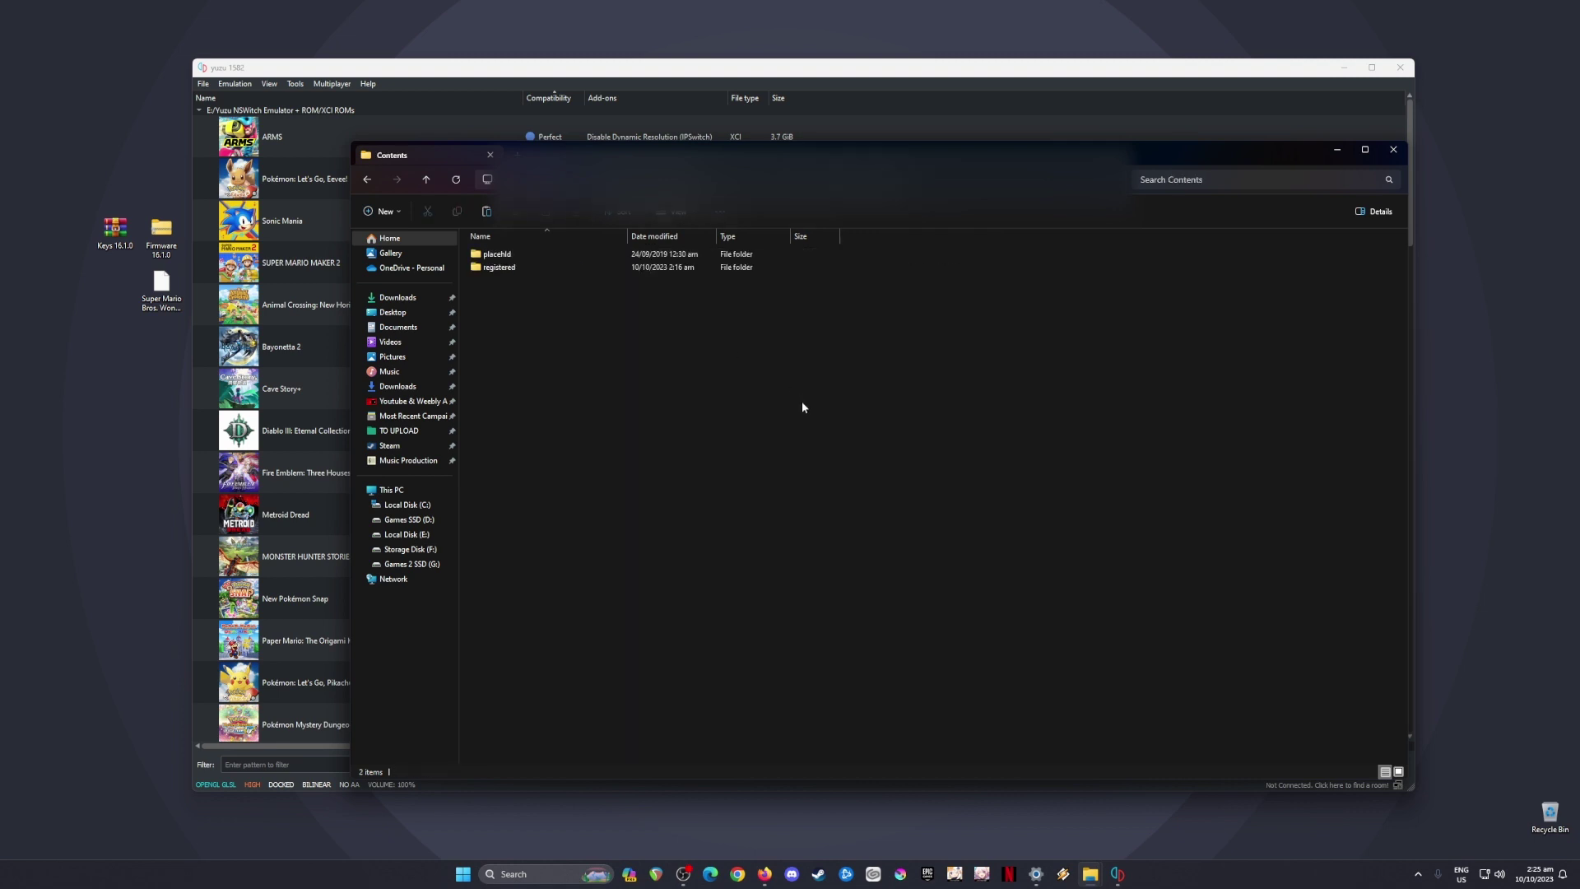
{"action": "double_click", "coordinate": [576, 267]}
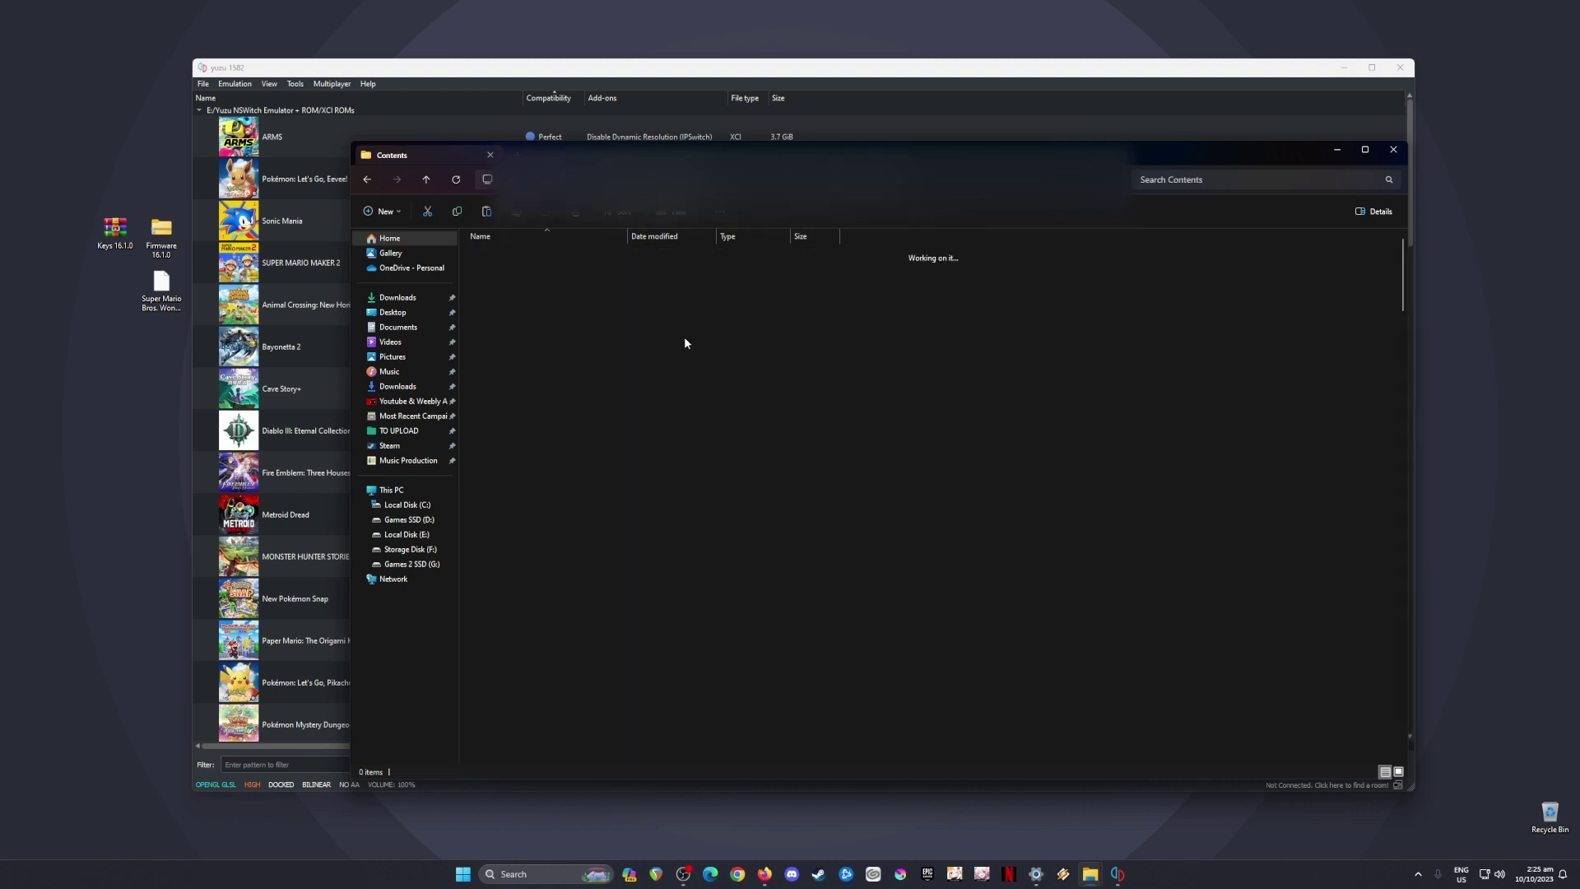
- Copy all files from the Firmware 16.1.0 archive into the registered folder, replacing the existing ones, and close the folder
{"action": "double_click", "coordinate": [165, 232]}
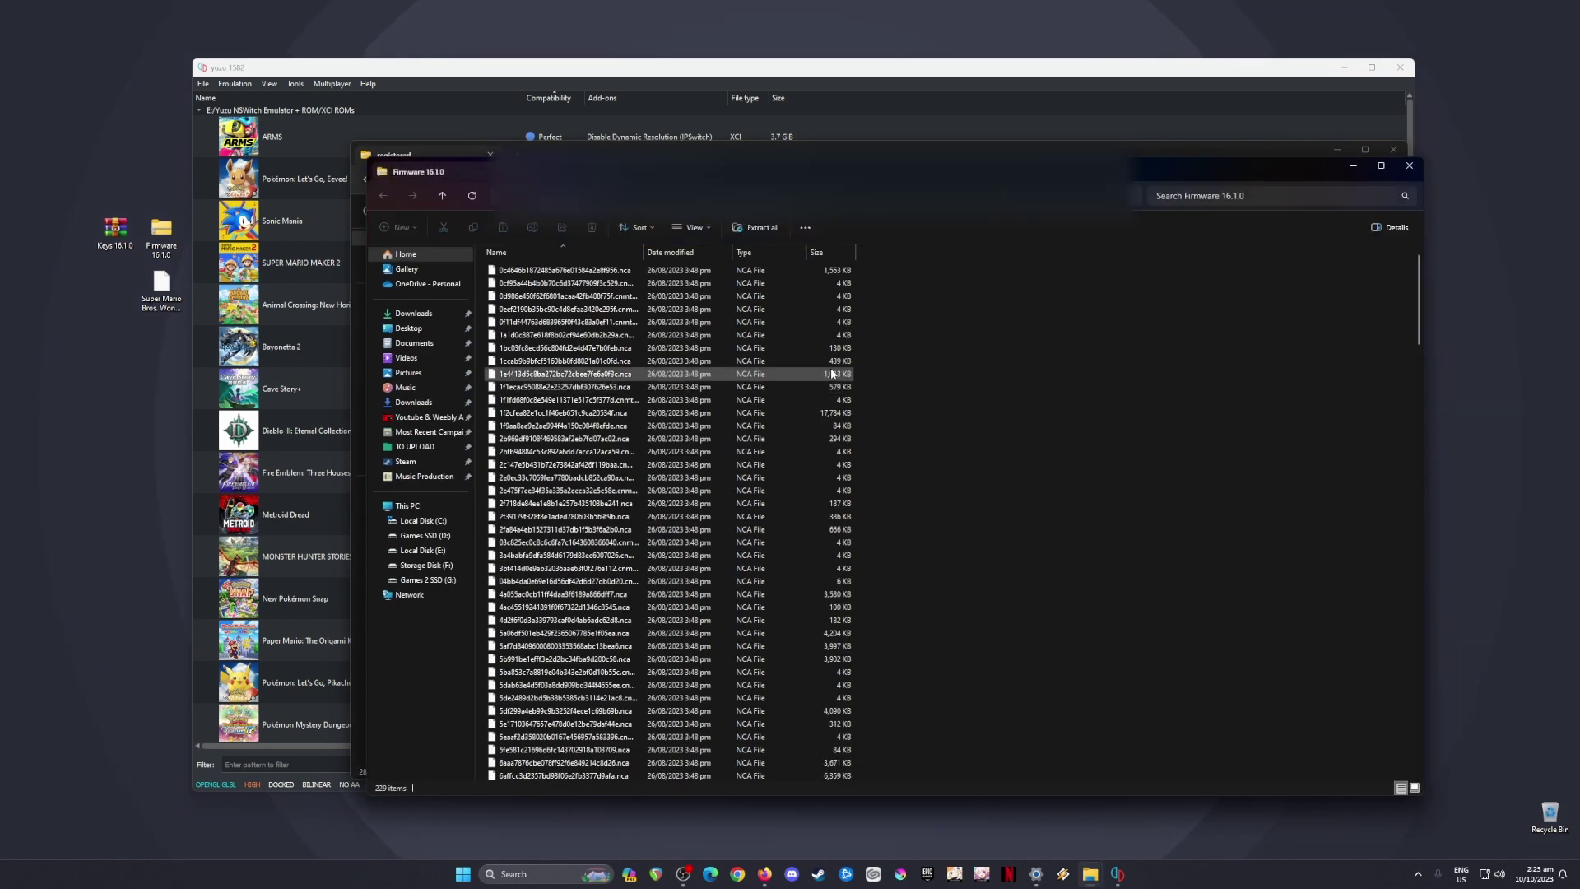
{"action": "key", "text": "ctrl+a"}
{"action": "left_click", "coordinate": [1408, 165]}
{"action": "right_click", "coordinate": [943, 339]}
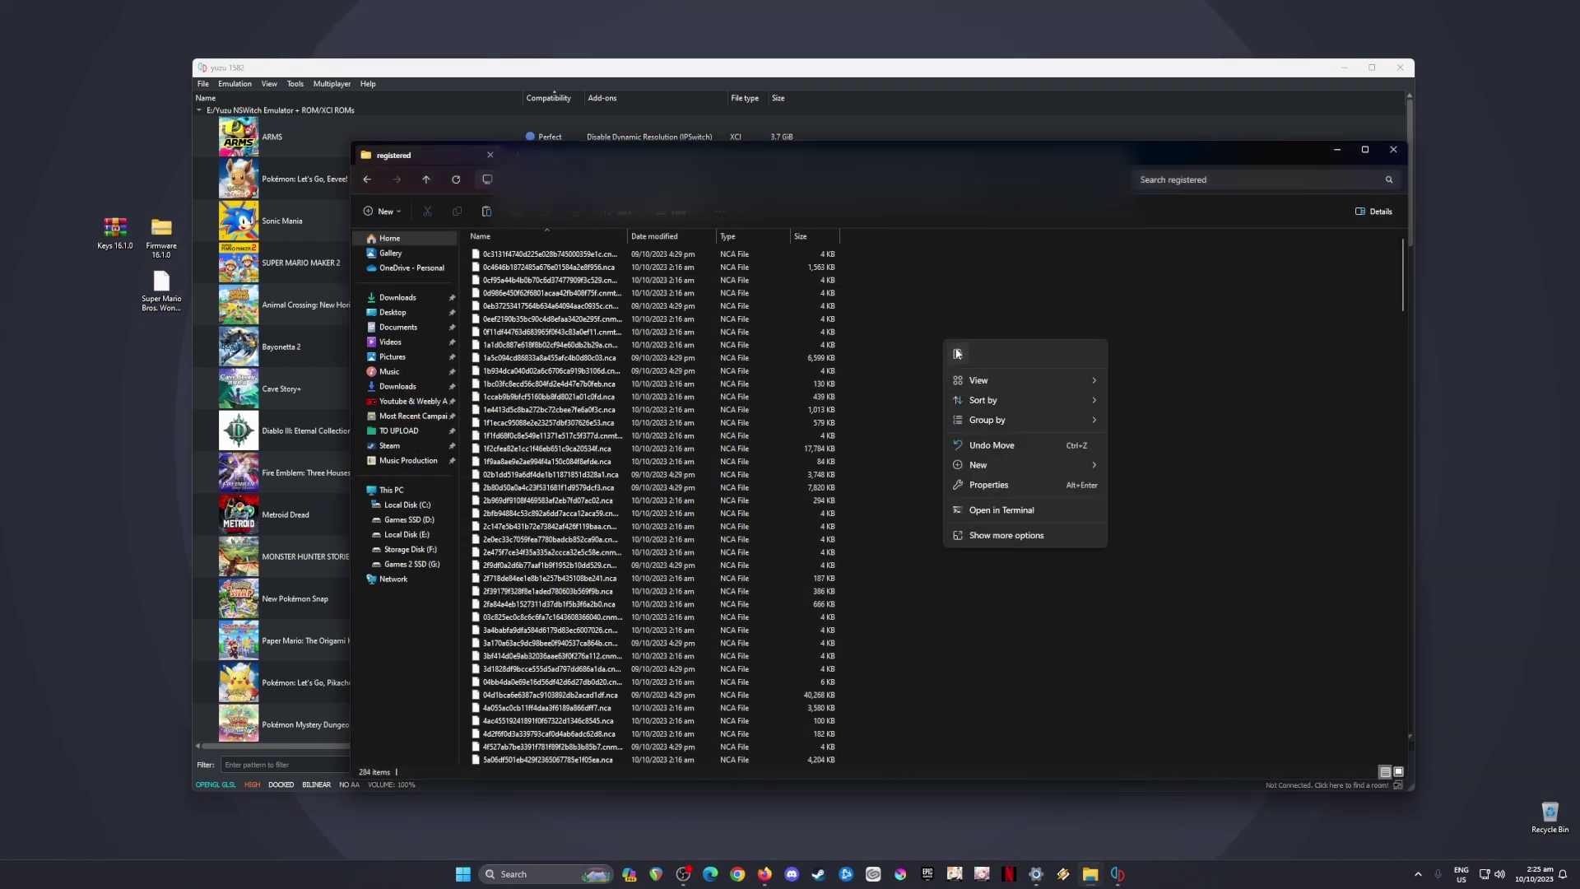
{"action": "left_click", "coordinate": [957, 353]}
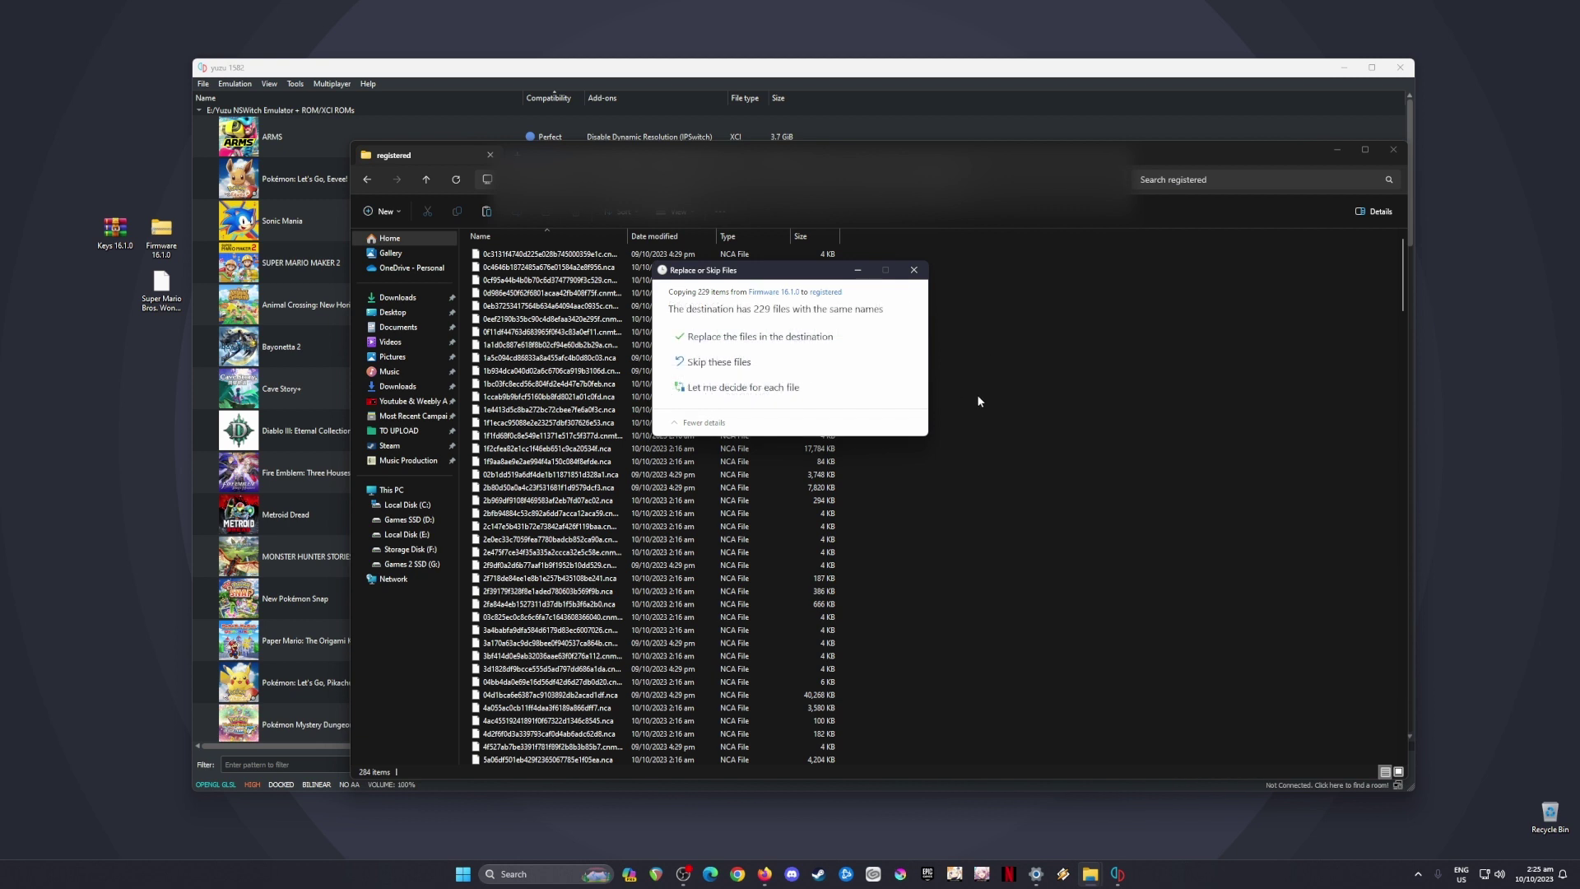
{"action": "left_click", "coordinate": [760, 337]}
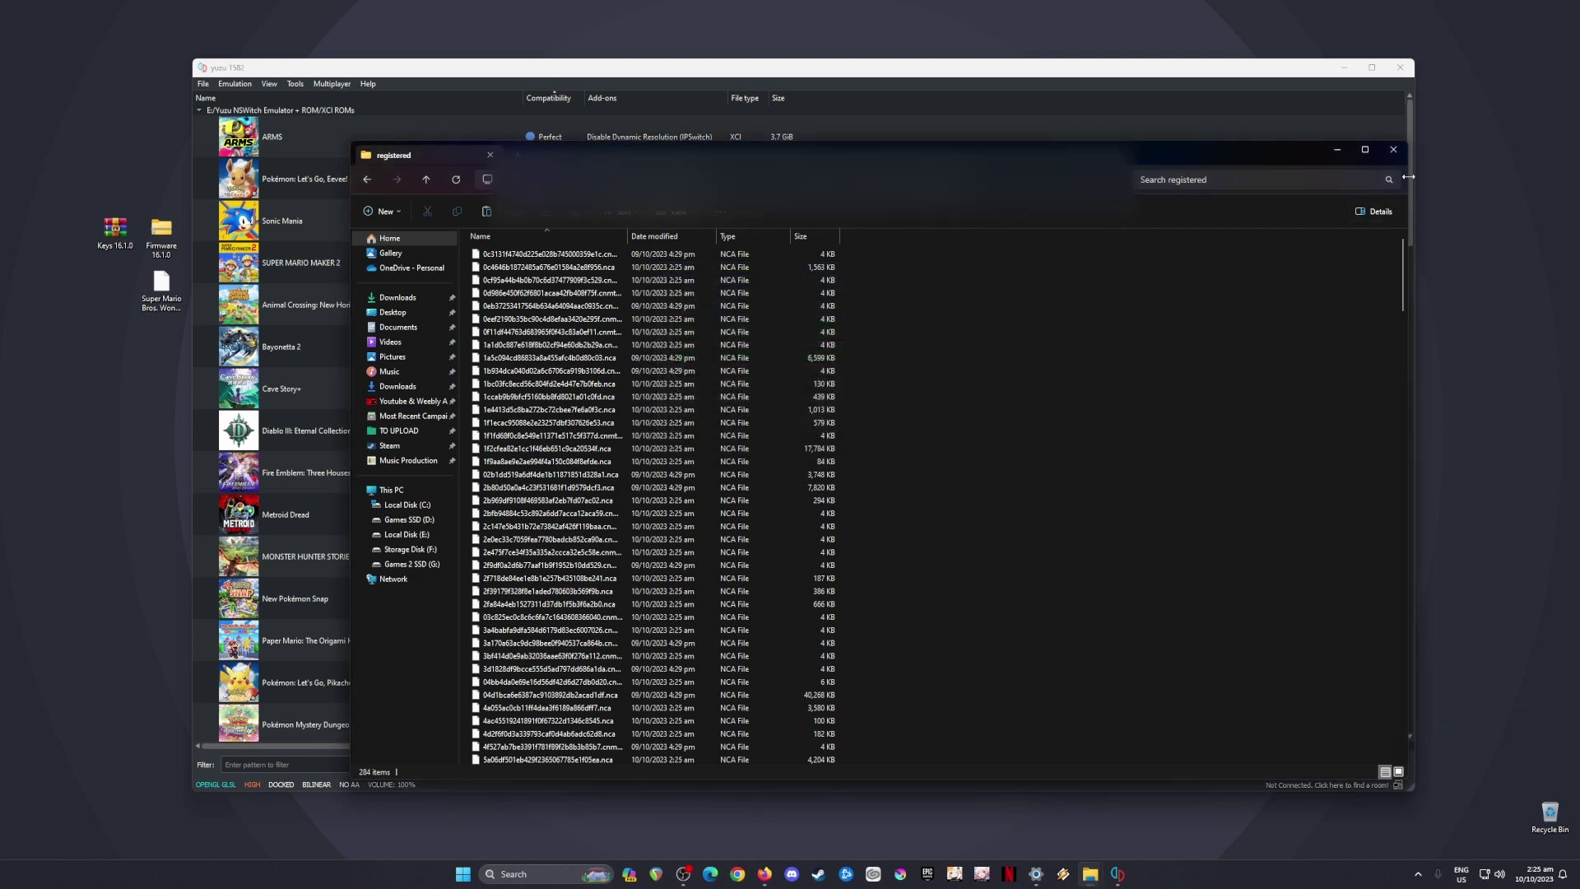
{"action": "left_click", "coordinate": [1392, 151]}
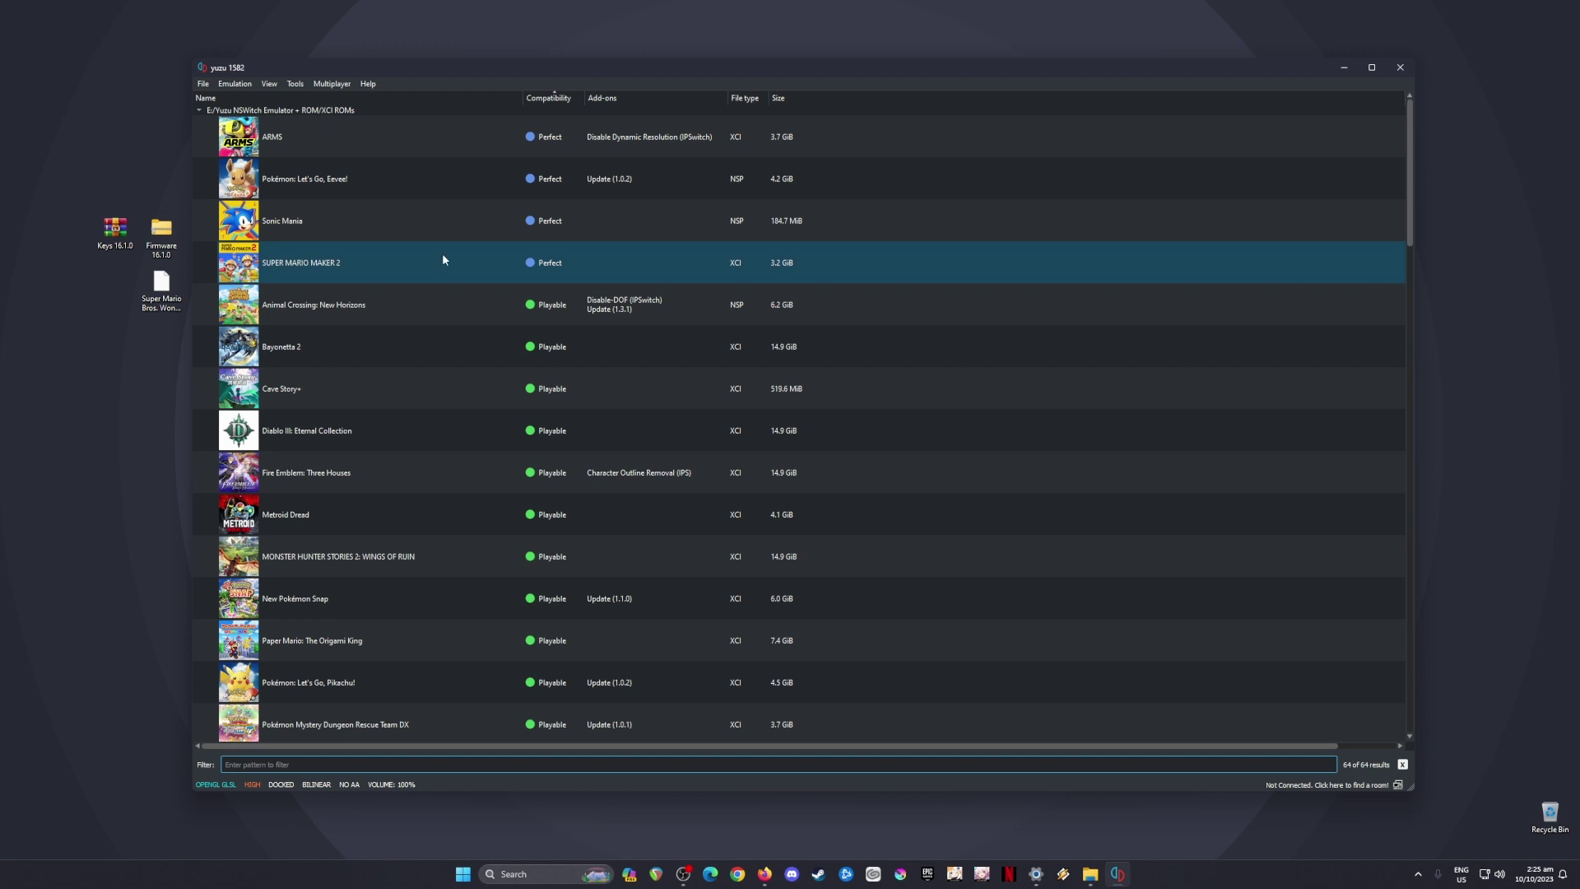
- Open the emulator's configuration and review the General, System and CPU settings
{"action": "left_click_drag", "start_coordinate": [30, 171], "coordinate": [158, 362]}
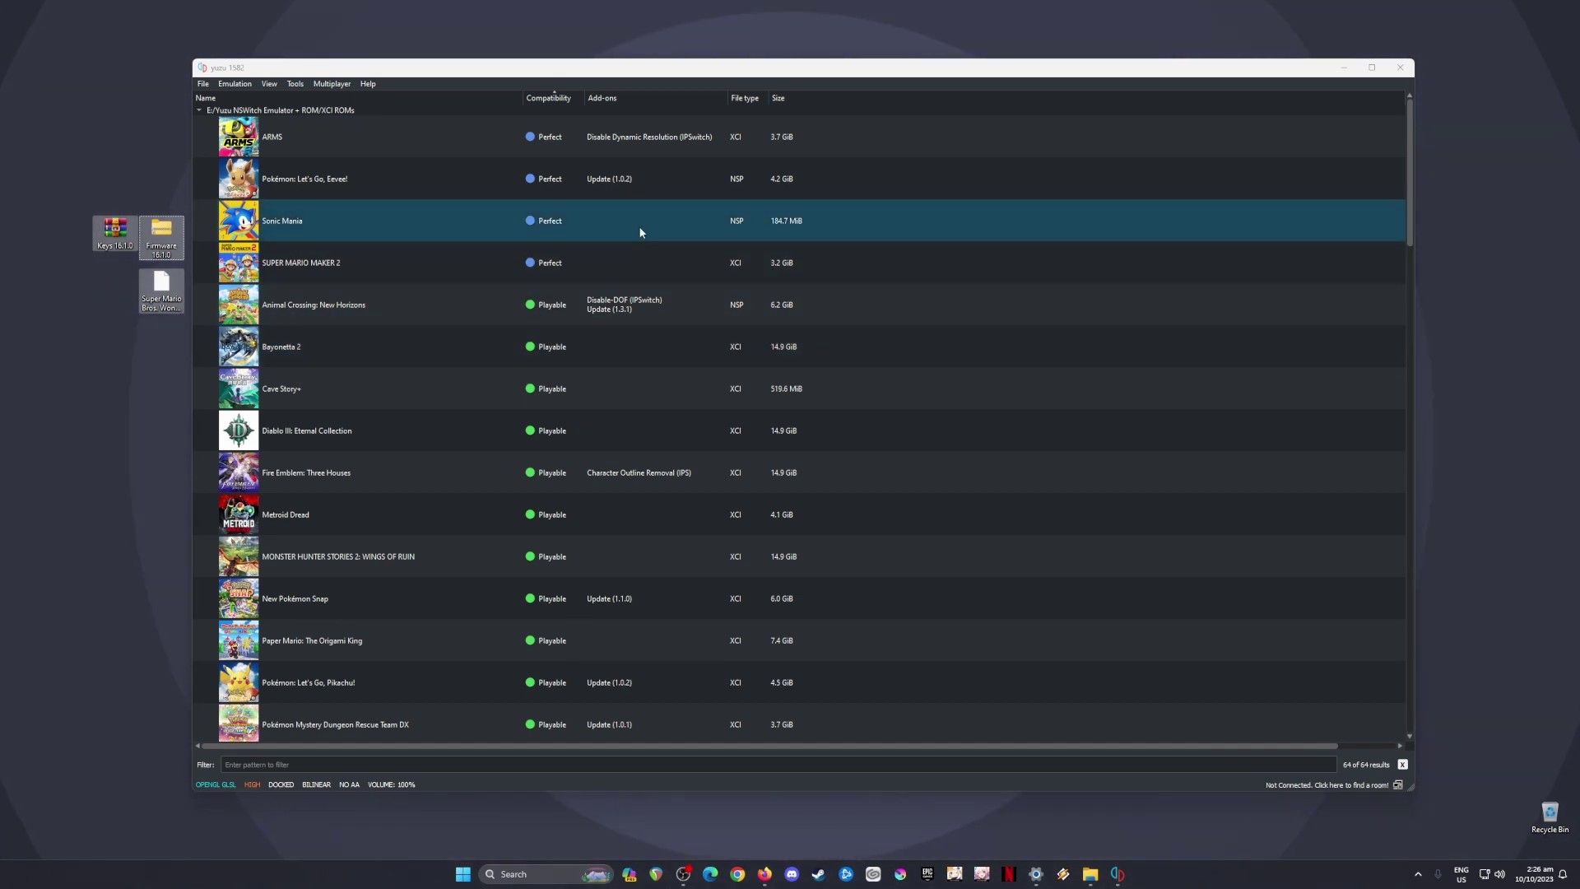
{"action": "left_click", "coordinate": [231, 86]}
{"action": "left_click", "coordinate": [257, 152]}
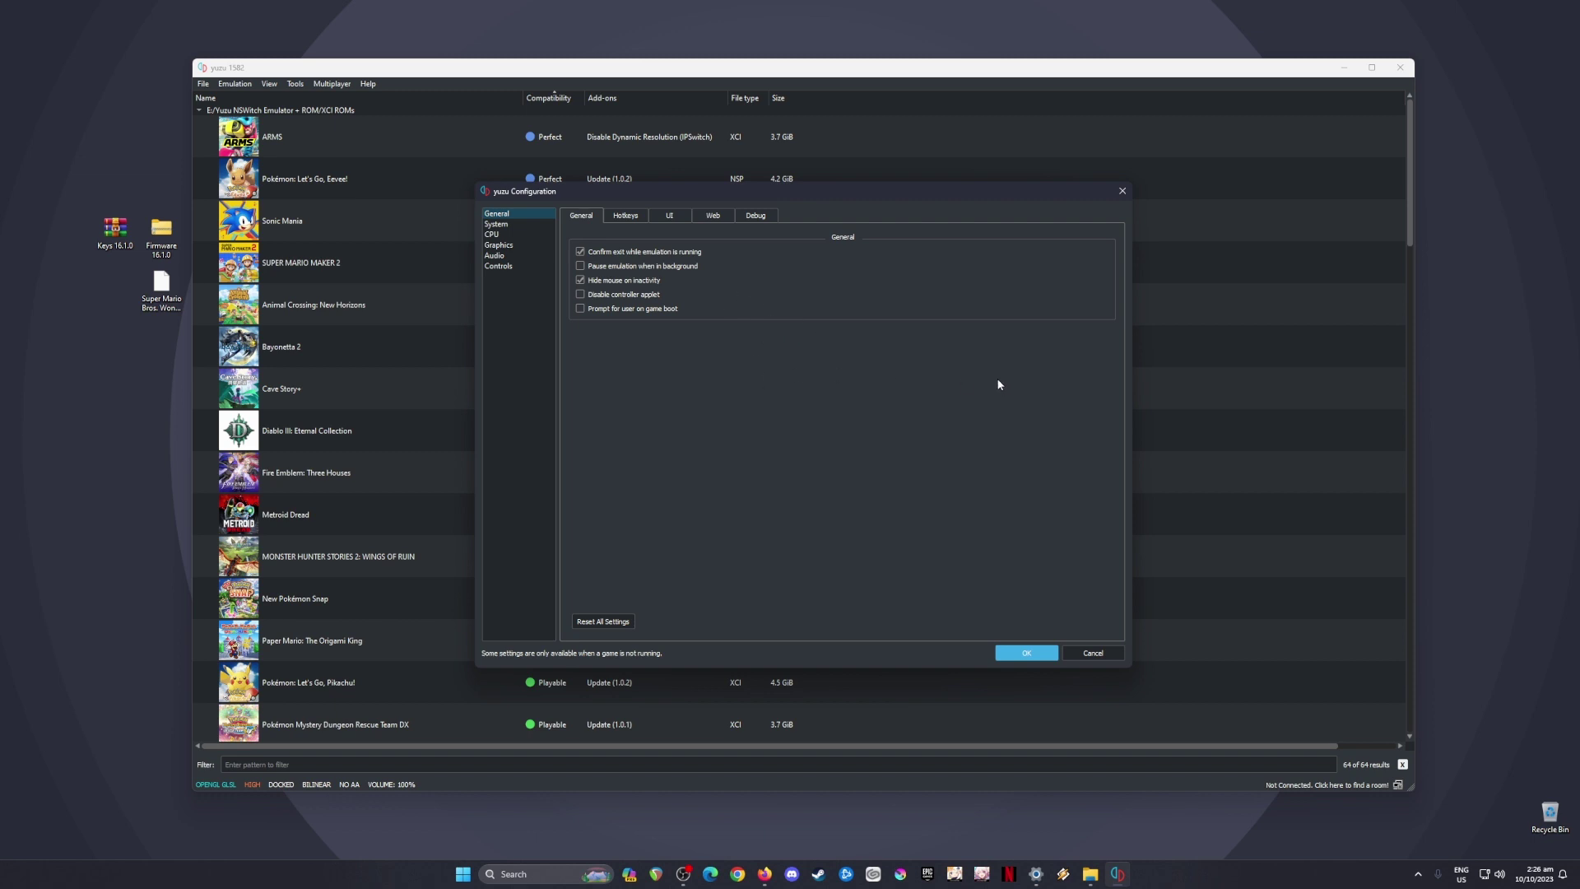
{"action": "left_click", "coordinate": [518, 225]}
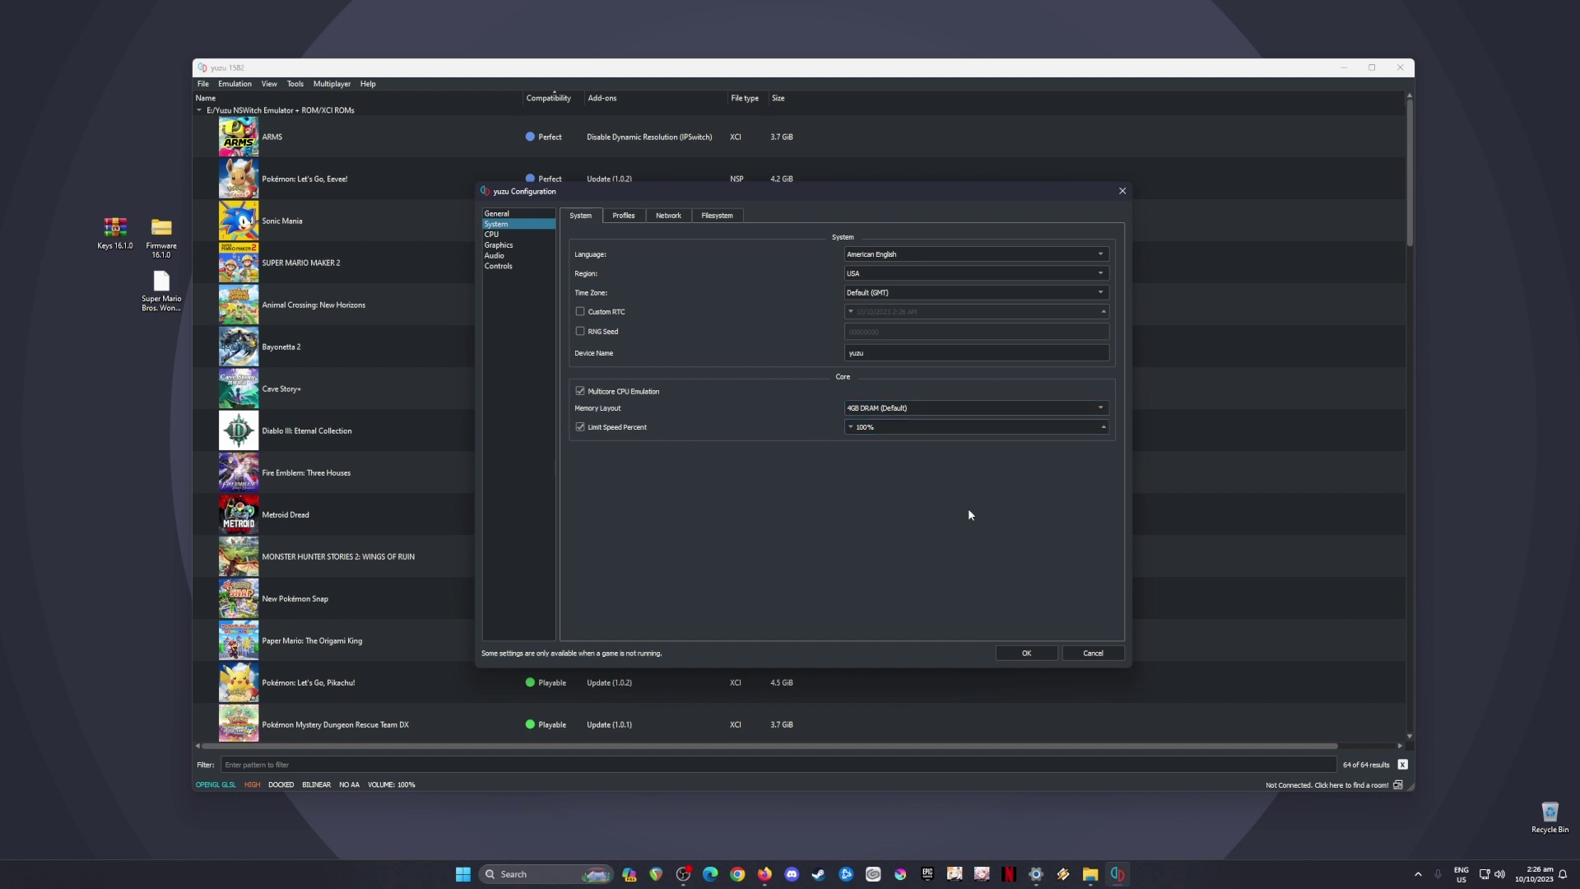
{"action": "left_click", "coordinate": [493, 234]}
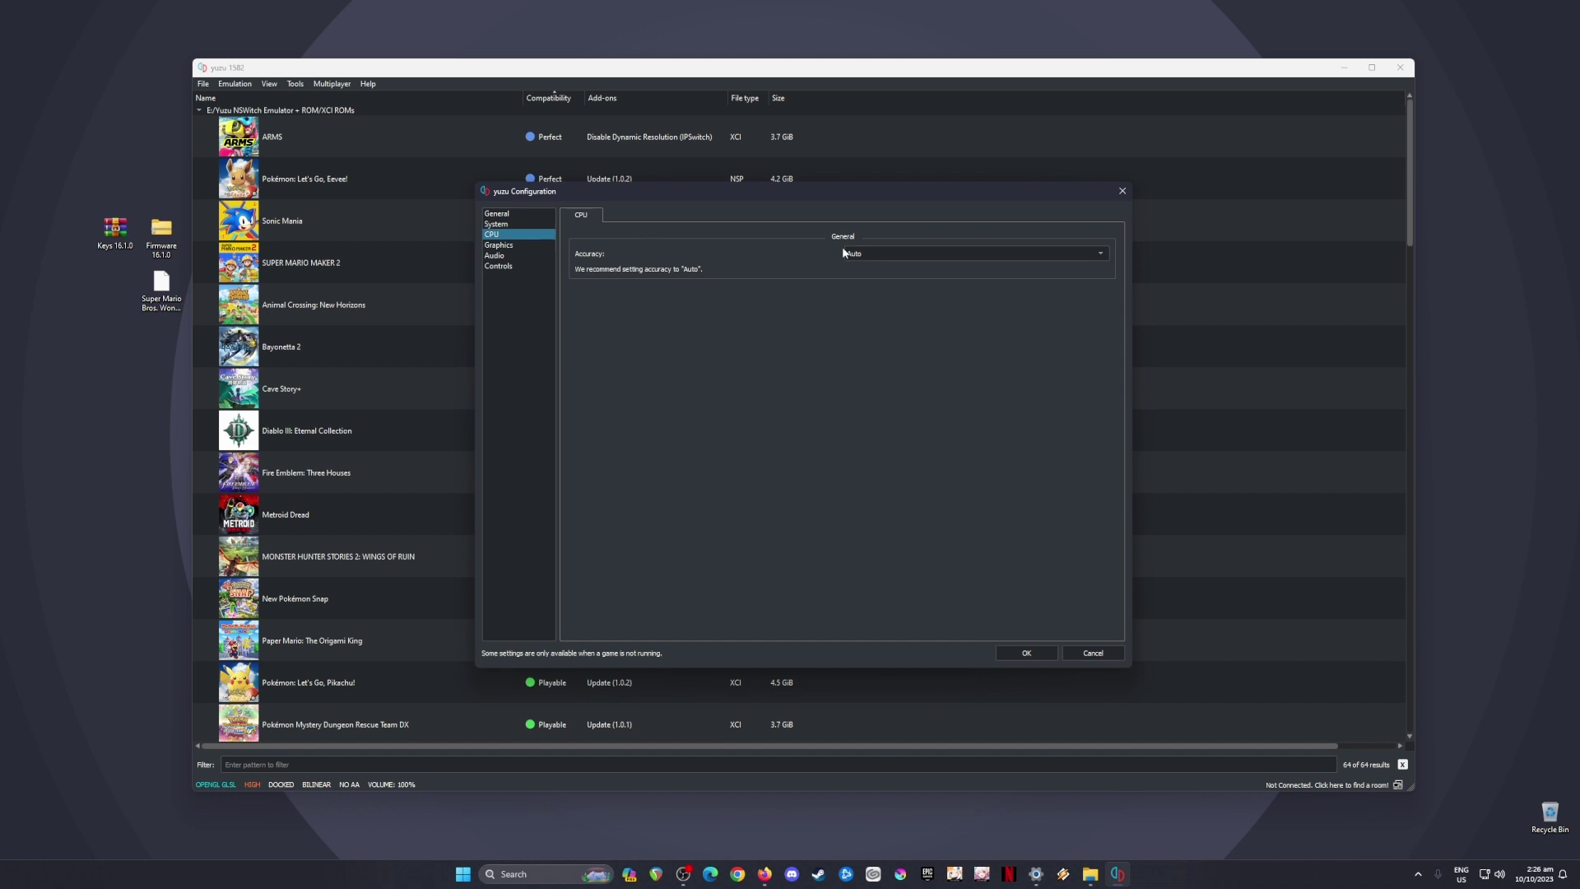
- Set the graphics API to Vulkan and check the resolution choices, keeping 2X (1440p/2160p)
{"action": "left_click", "coordinate": [499, 245]}
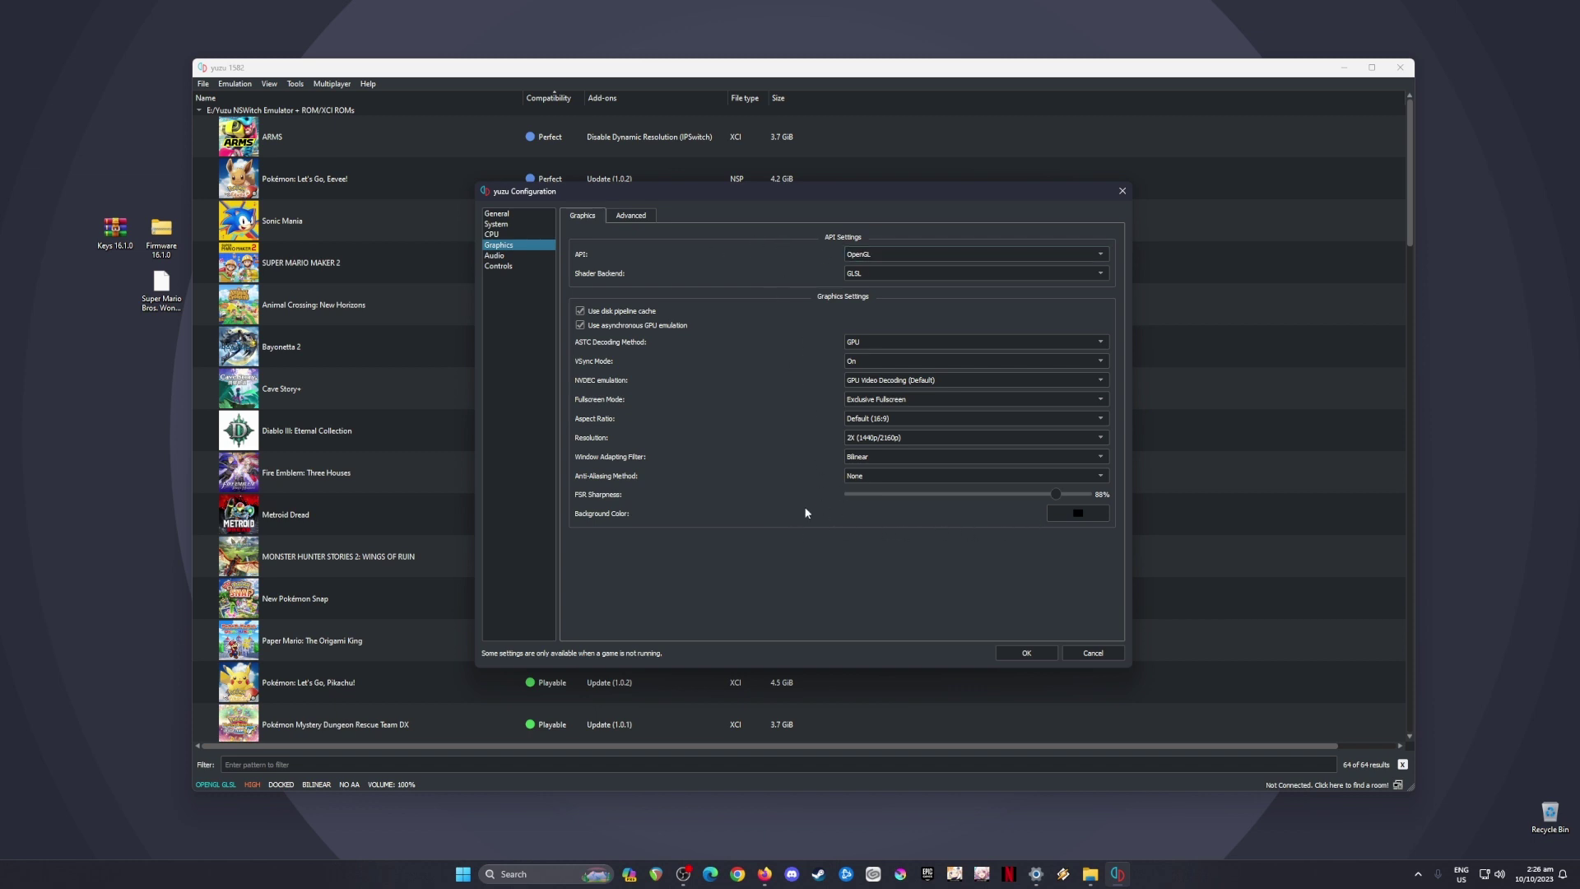
{"action": "left_click", "coordinate": [846, 254]}
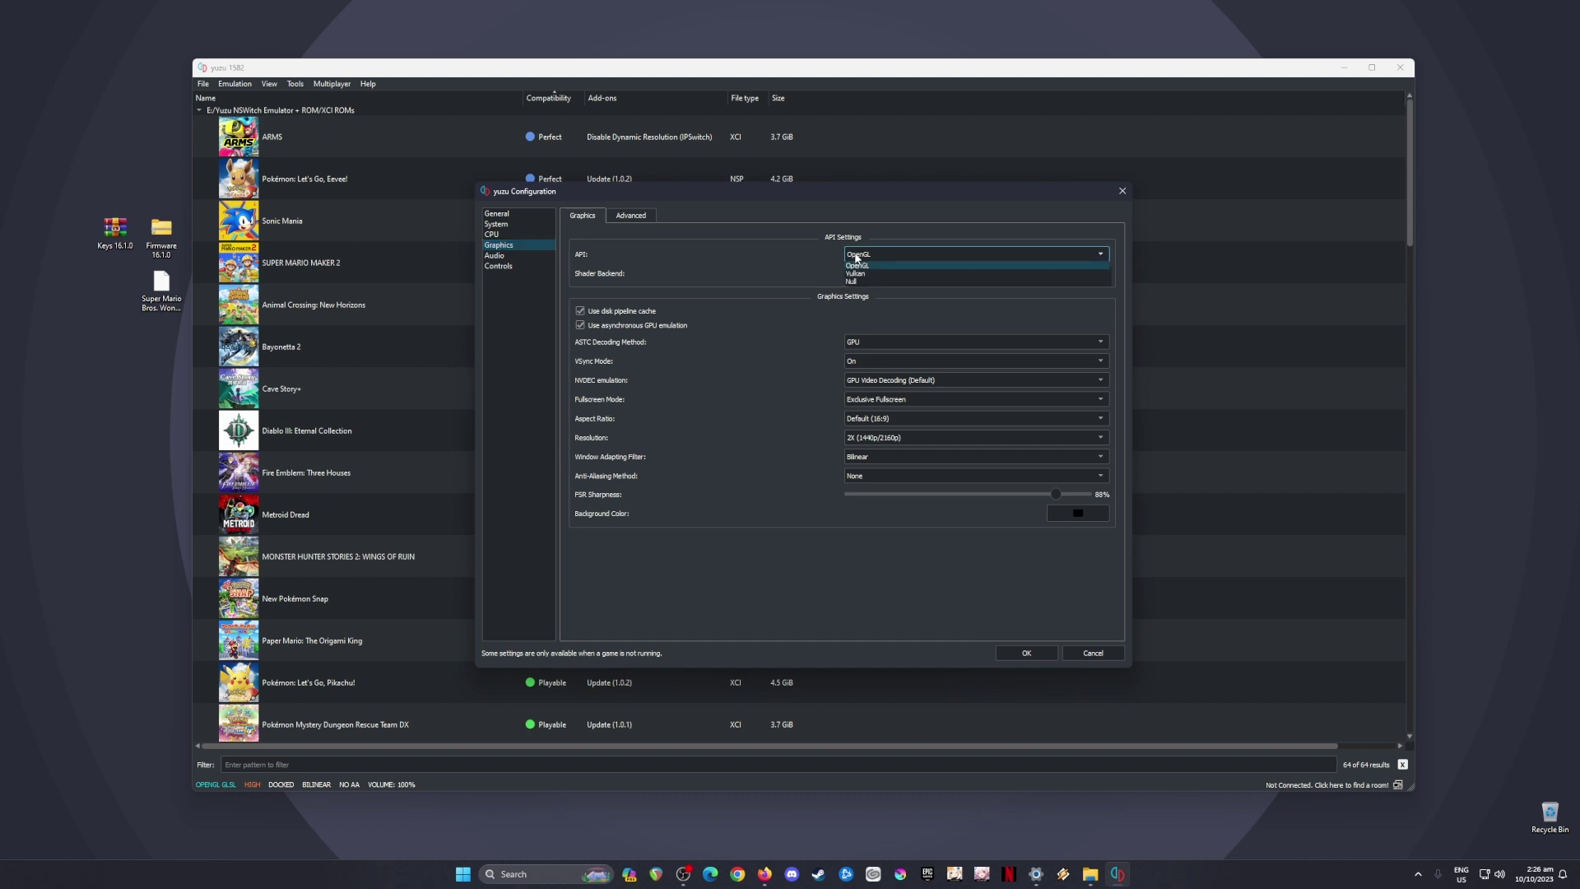
{"action": "left_click", "coordinate": [855, 278]}
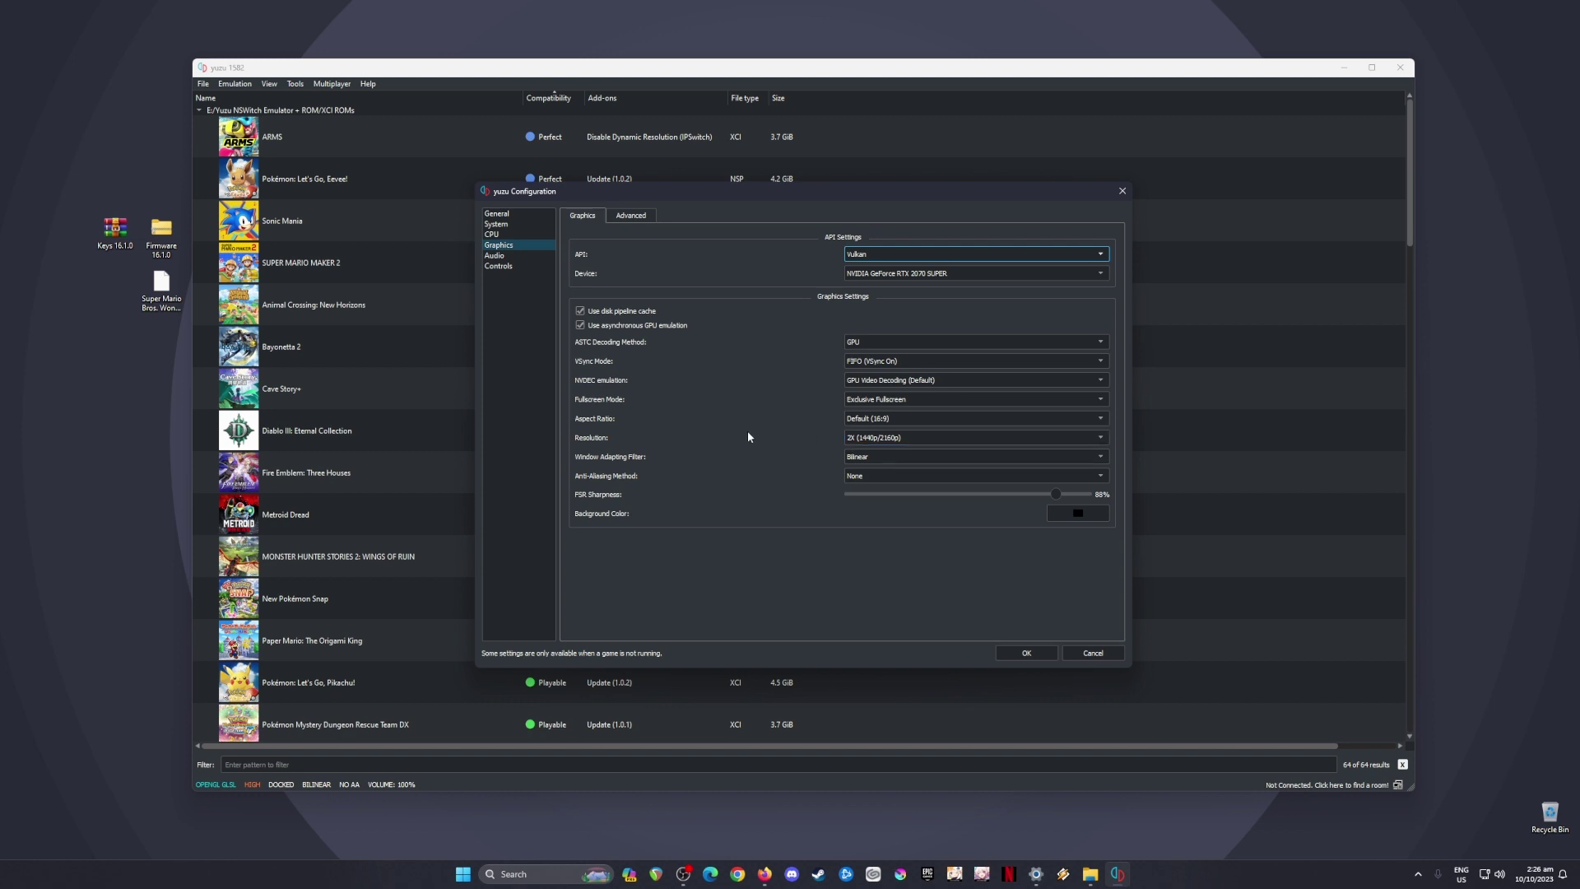
{"action": "left_click", "coordinate": [845, 438]}
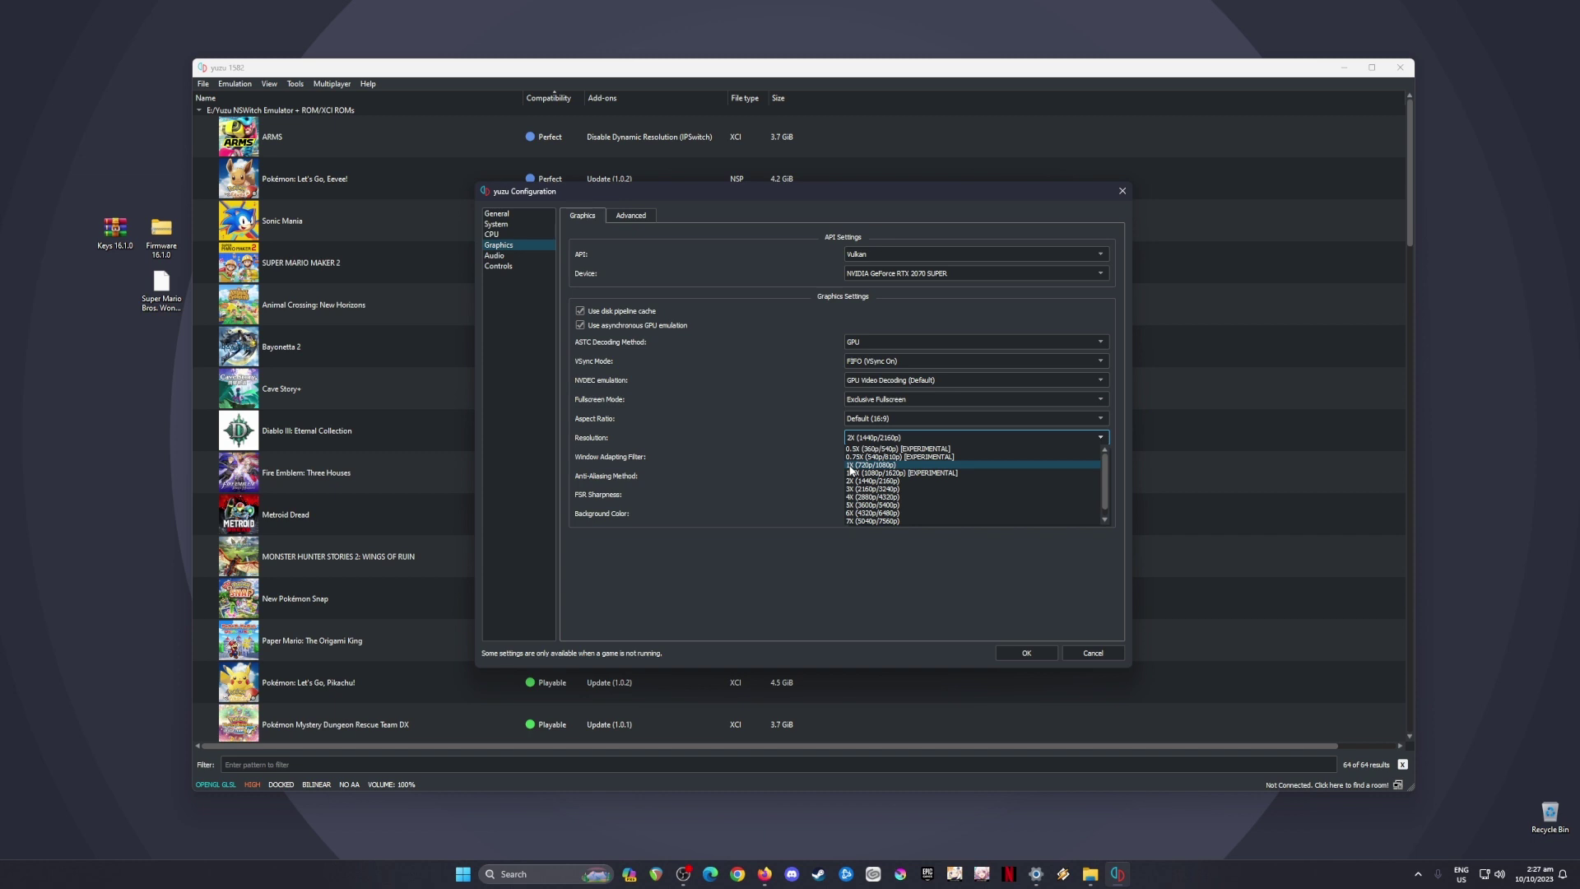
{"action": "left_click", "coordinate": [786, 467]}
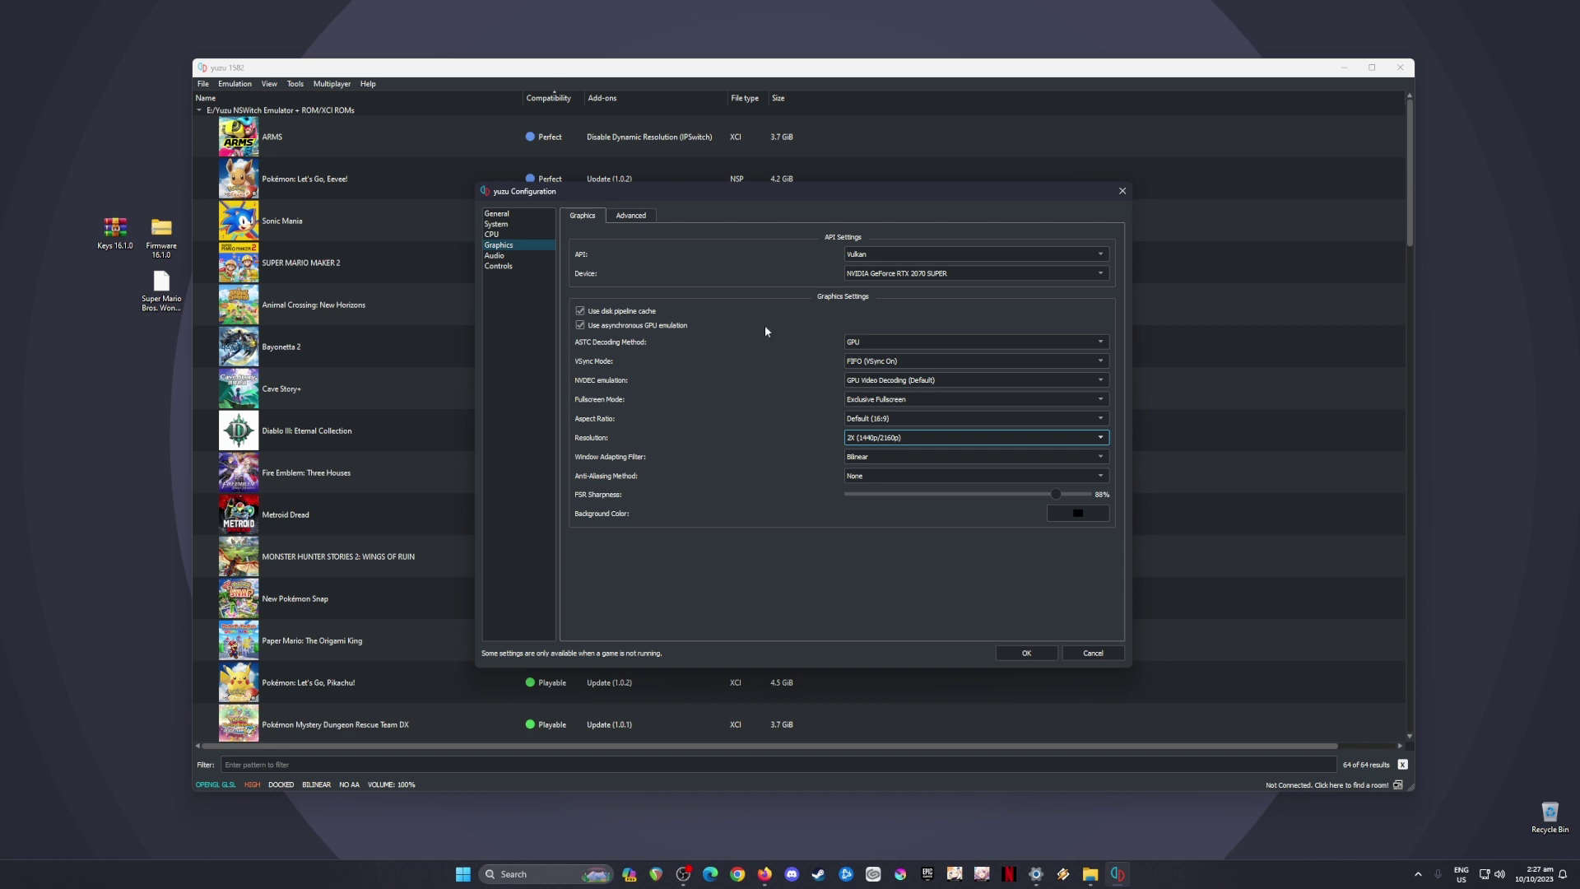
- Review the advanced graphics, audio and Player 1 controller settings, and save the configuration
{"action": "left_click", "coordinate": [632, 217]}
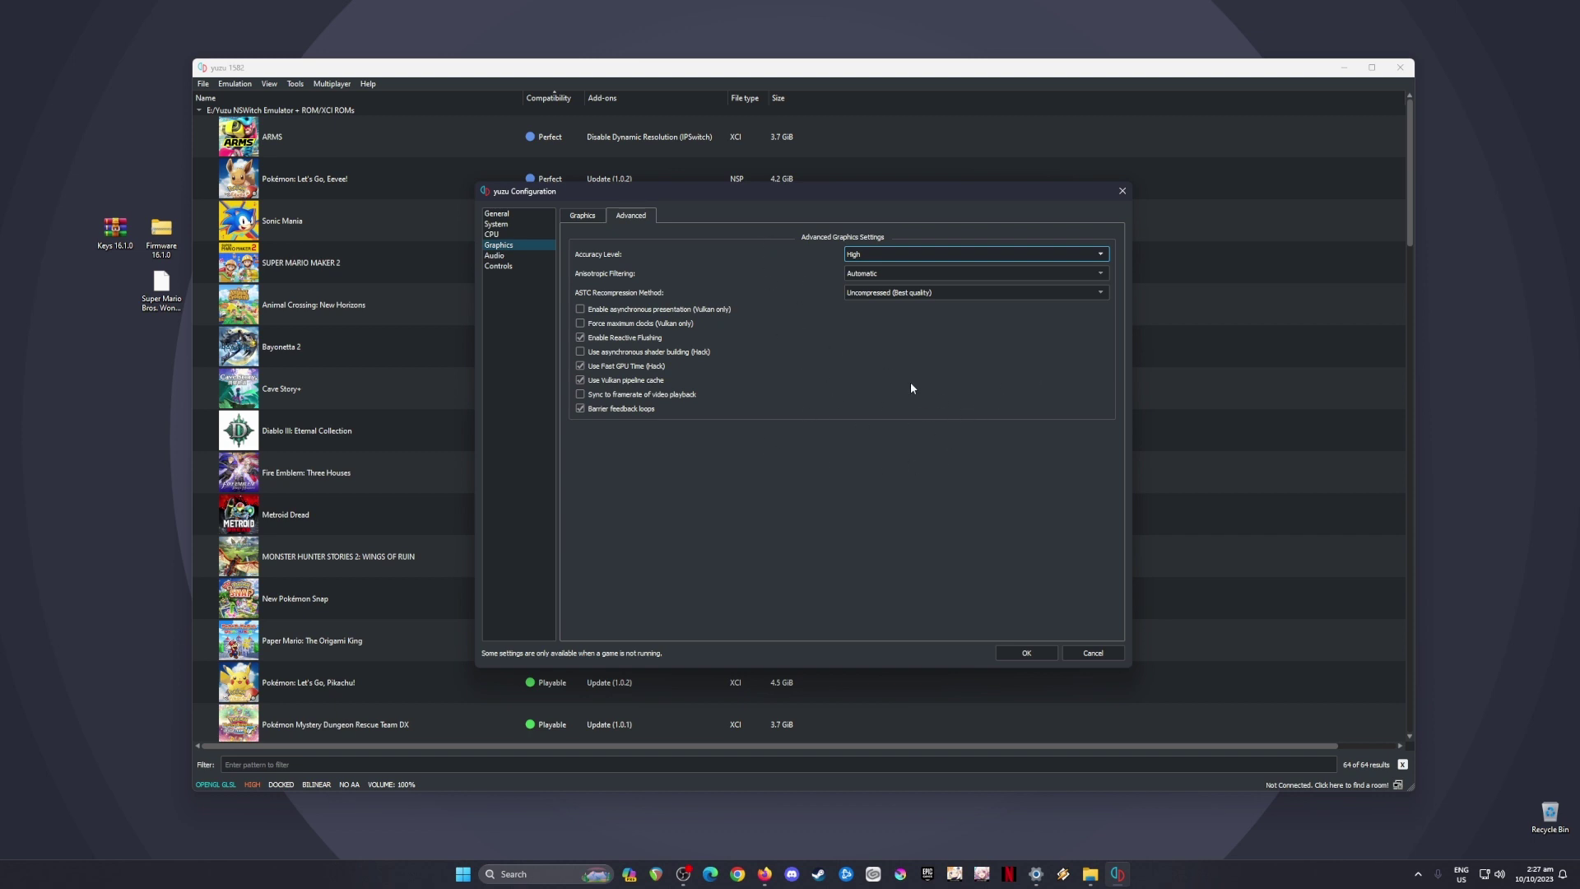
{"action": "left_click", "coordinate": [527, 256]}
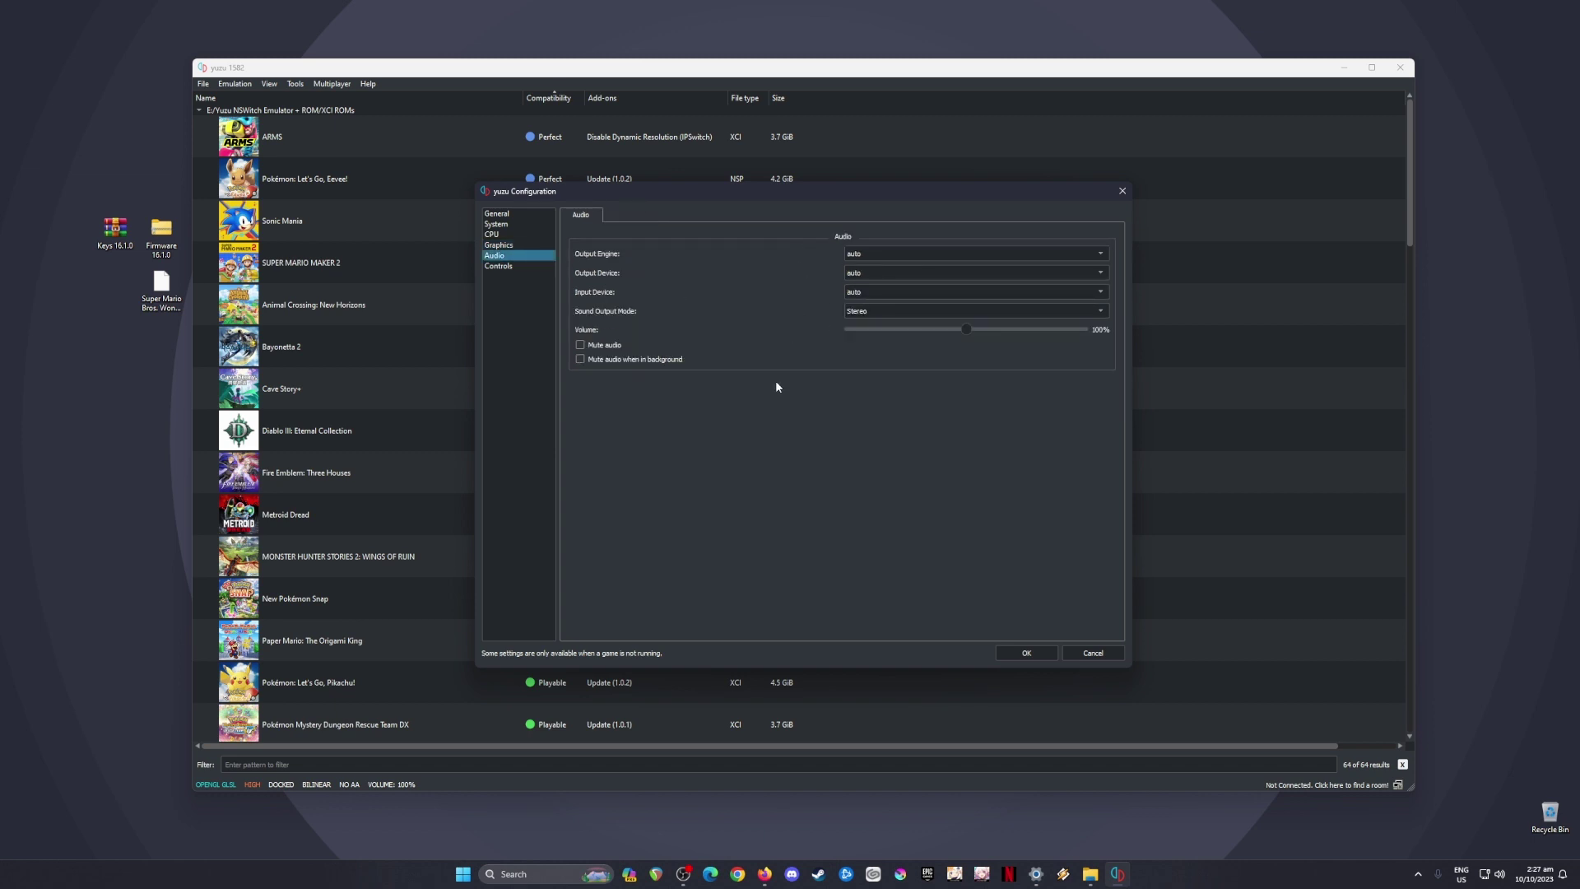
{"action": "left_click", "coordinate": [519, 266]}
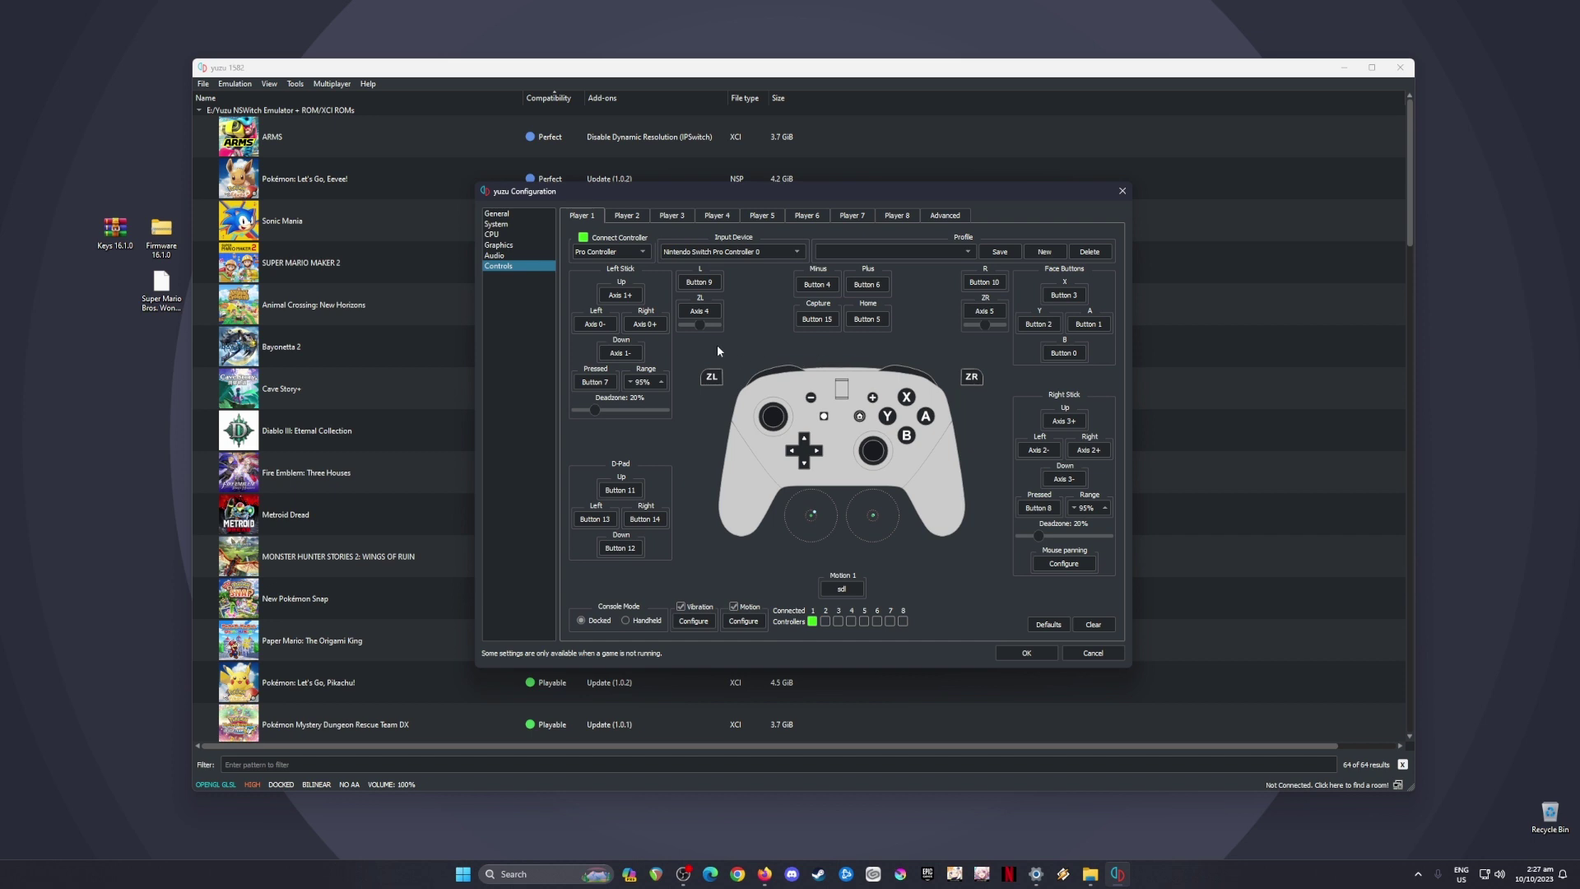
{"action": "left_click", "coordinate": [1032, 532]}
{"action": "left_click", "coordinate": [1025, 651]}
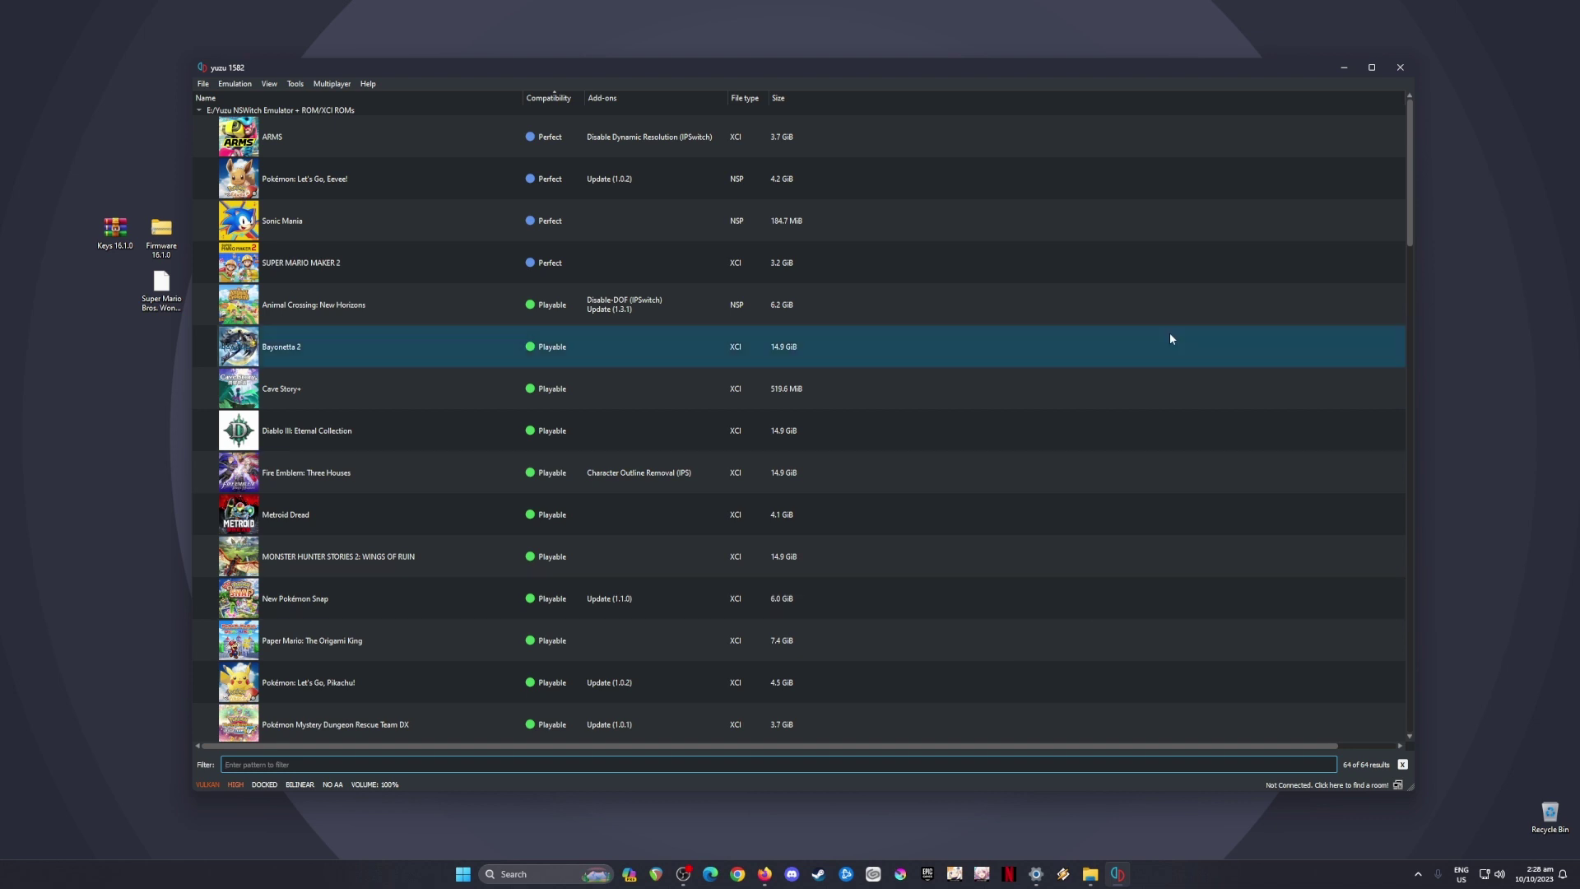
- Minimize the emulator and select the Keys 16.1.0, Firmware 16.1.0 and Super Mario Bros. Wonder files on the desktop
{"action": "left_click", "coordinate": [1343, 68]}
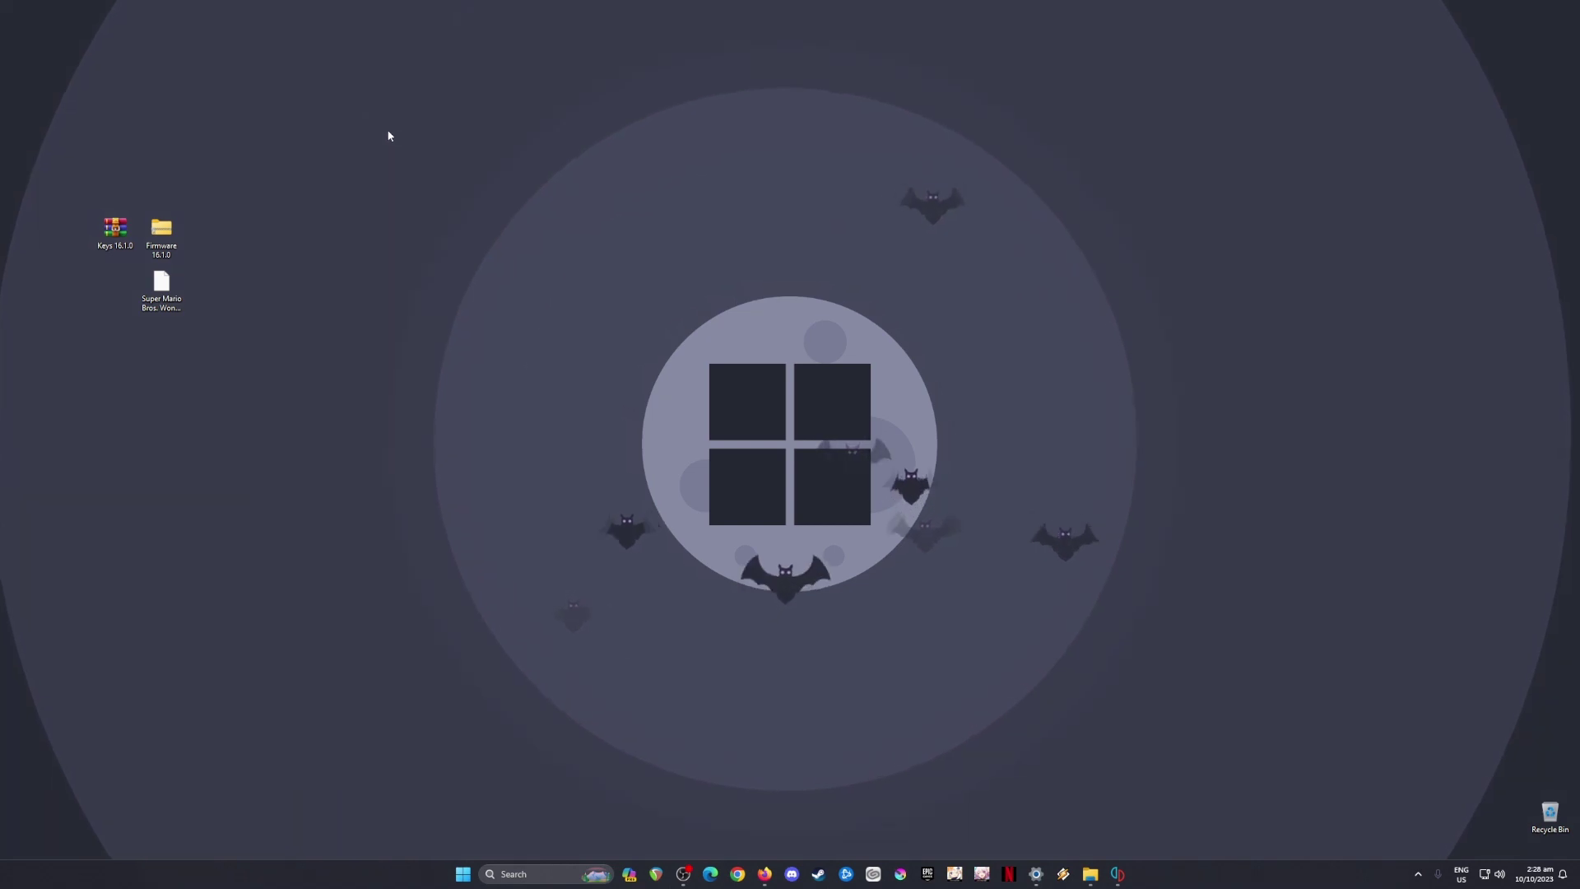
{"action": "left_click_drag", "start_coordinate": [421, 102], "coordinate": [37, 441]}
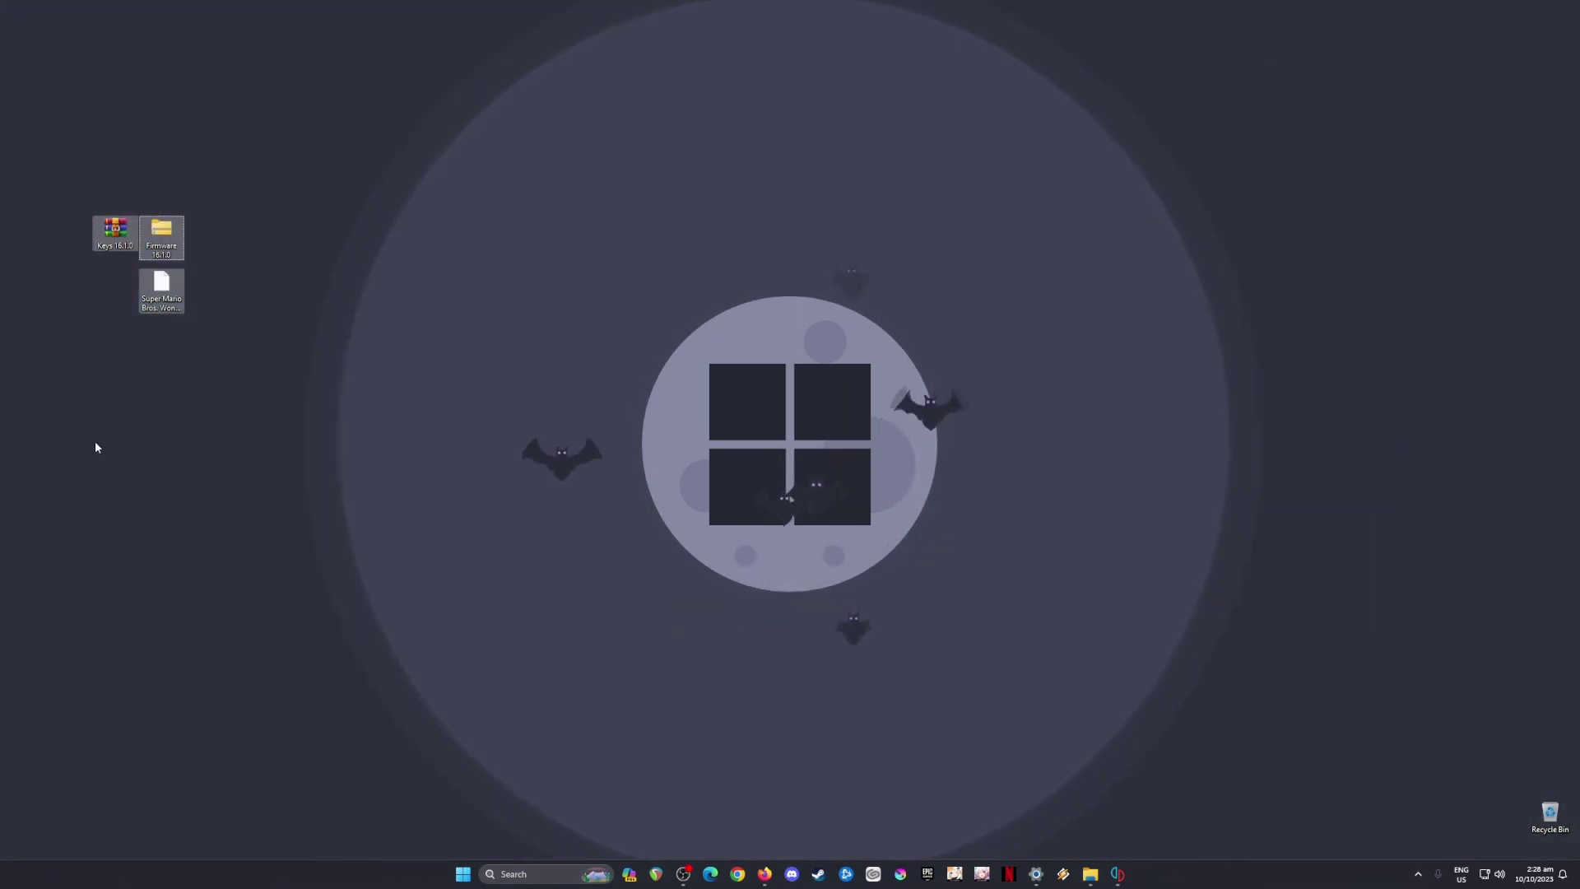